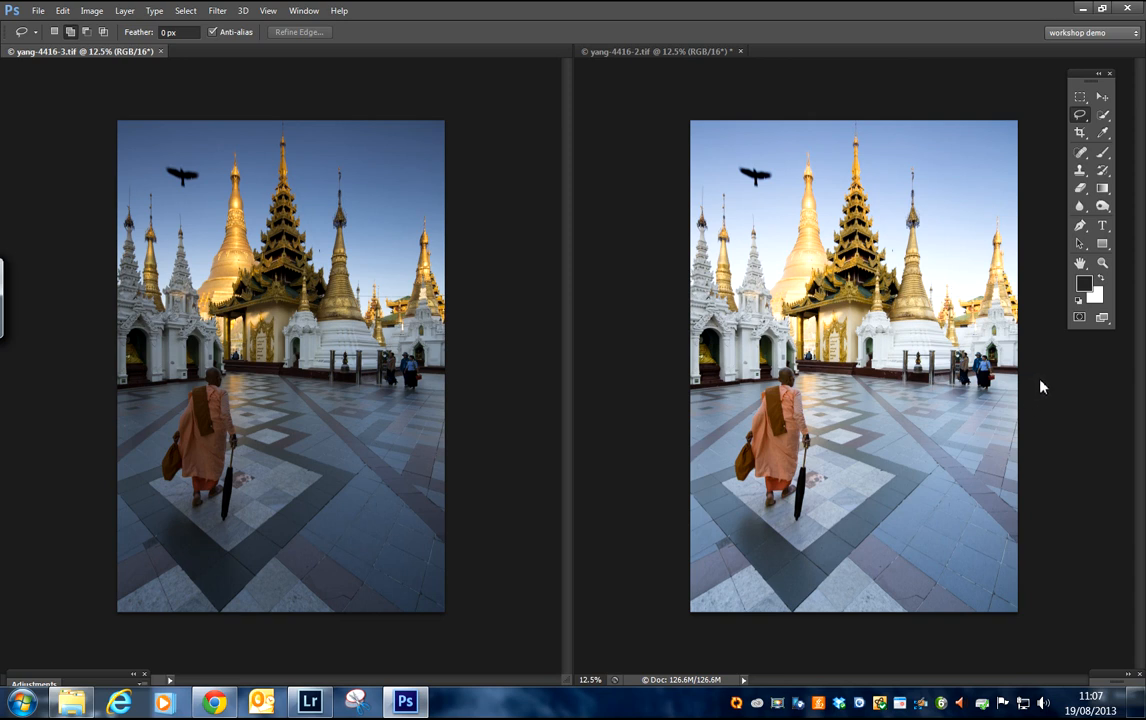
# Duplicate the background layer of yang-4416-2.tif under the default copy name.
pyautogui.click(643, 53)
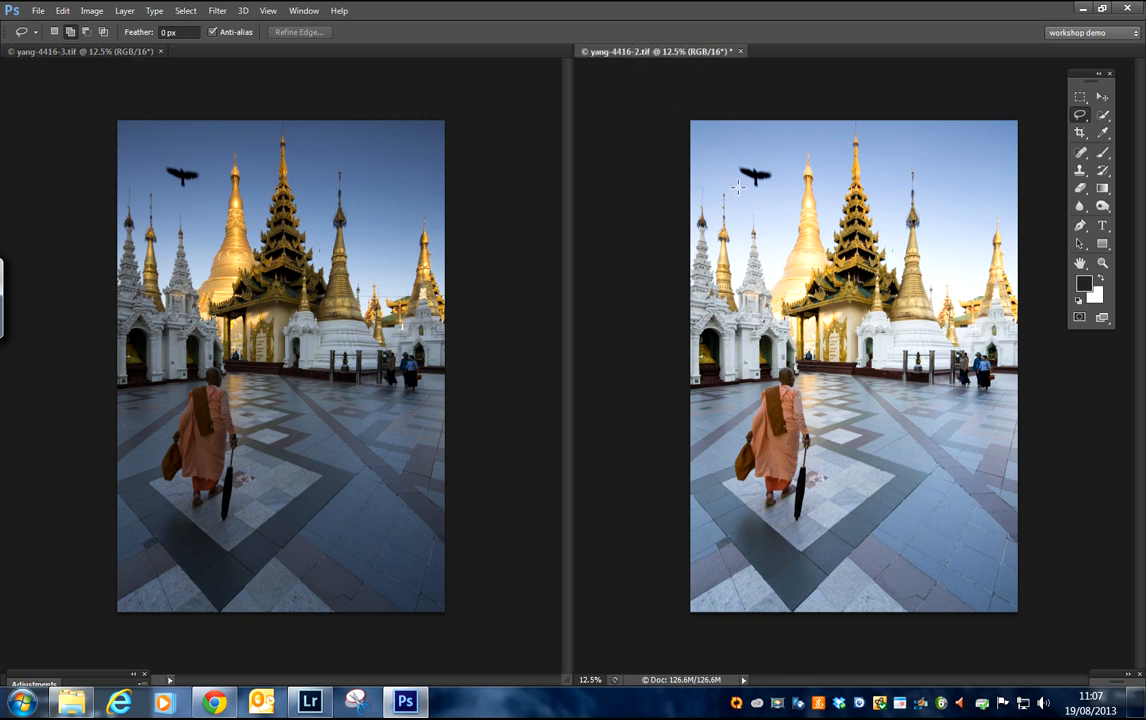
pyautogui.click(124, 11)
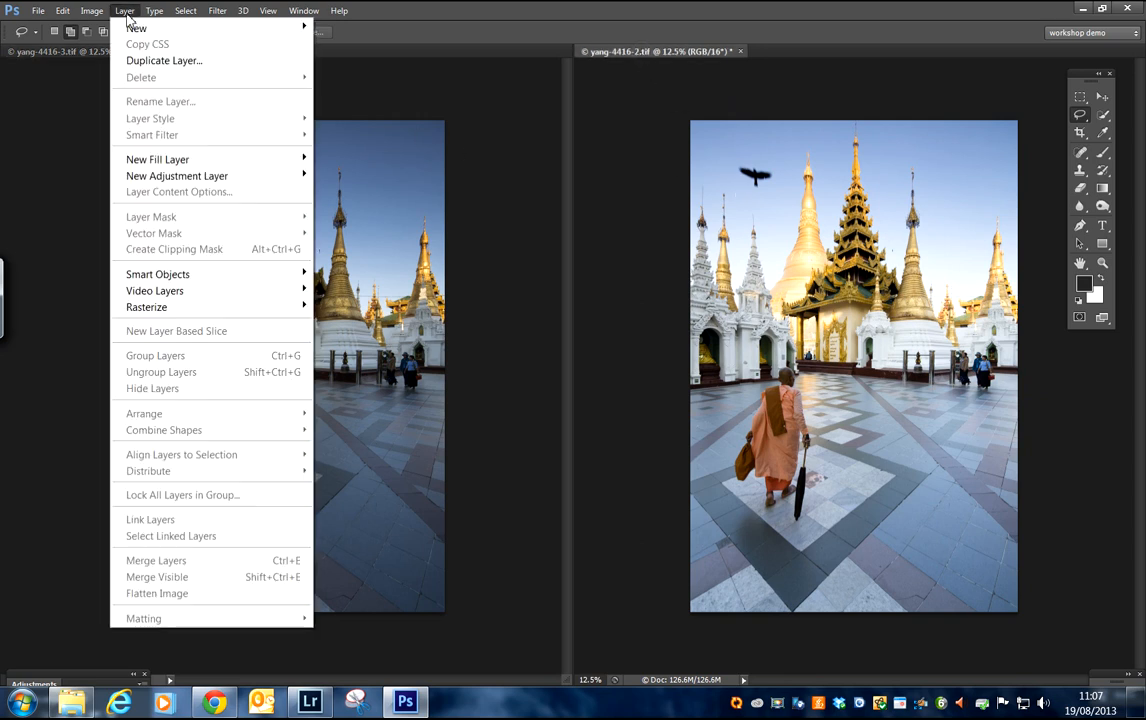
pyautogui.click(160, 63)
pyautogui.click(1000, 340)
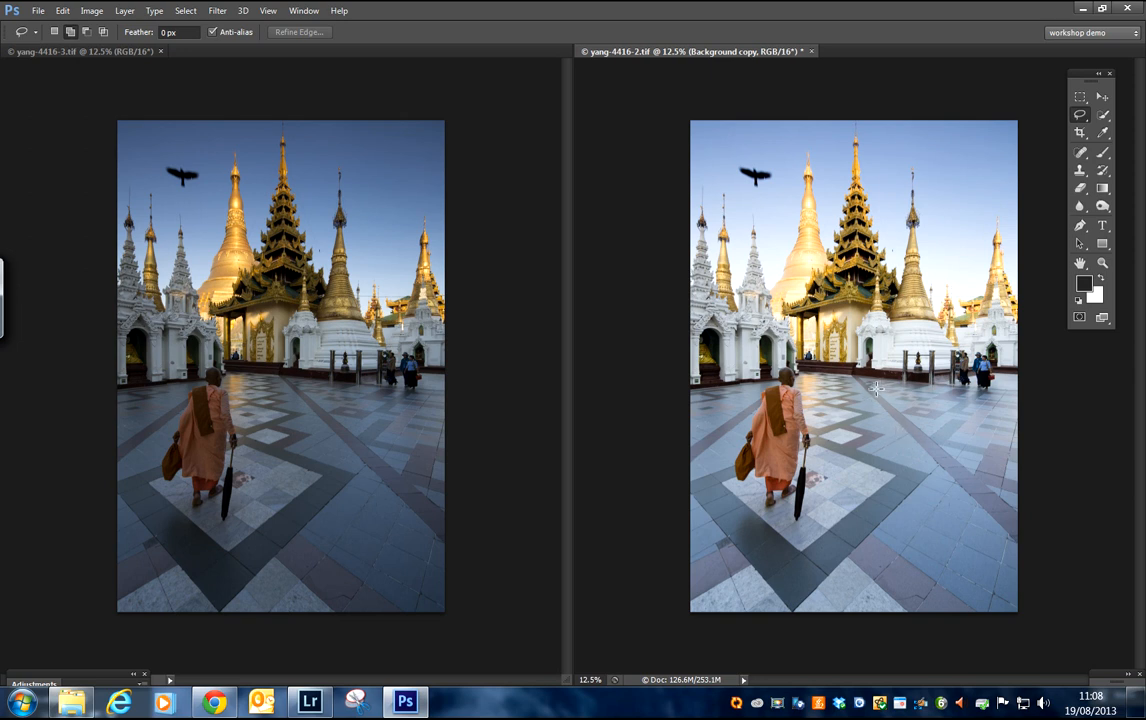
# Select the whole canvas of yang-4416-3.tif and cut the darker exposure out of it.
pyautogui.click(78, 48)
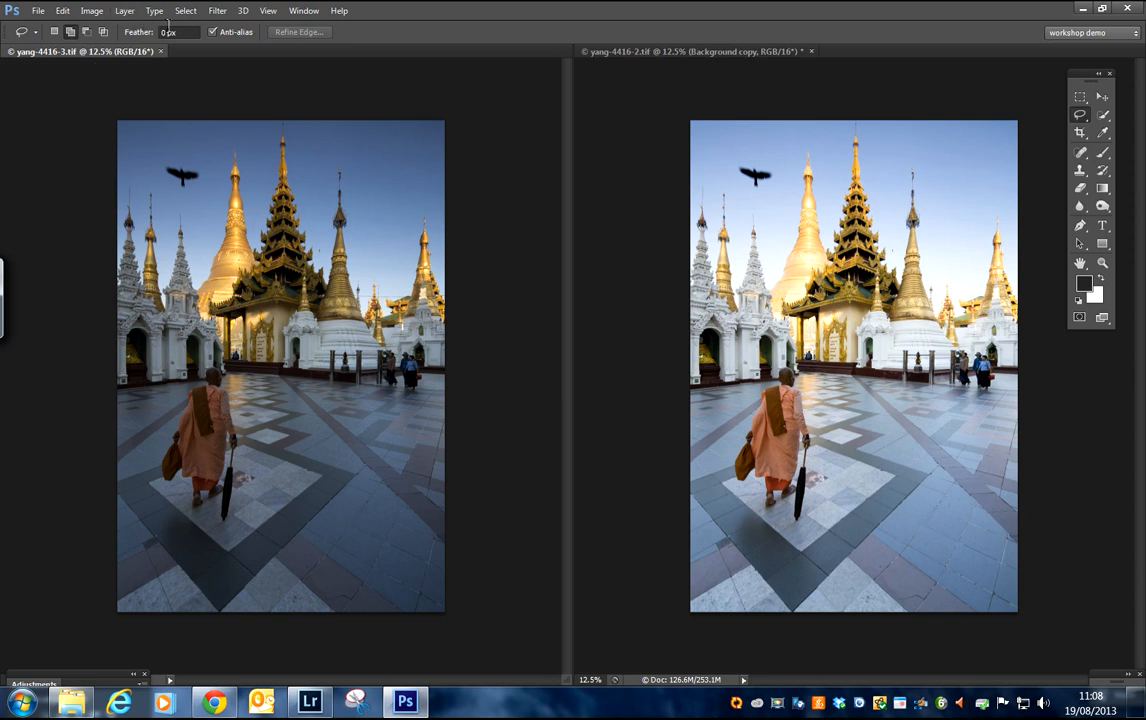
pyautogui.click(186, 10)
pyautogui.click(178, 25)
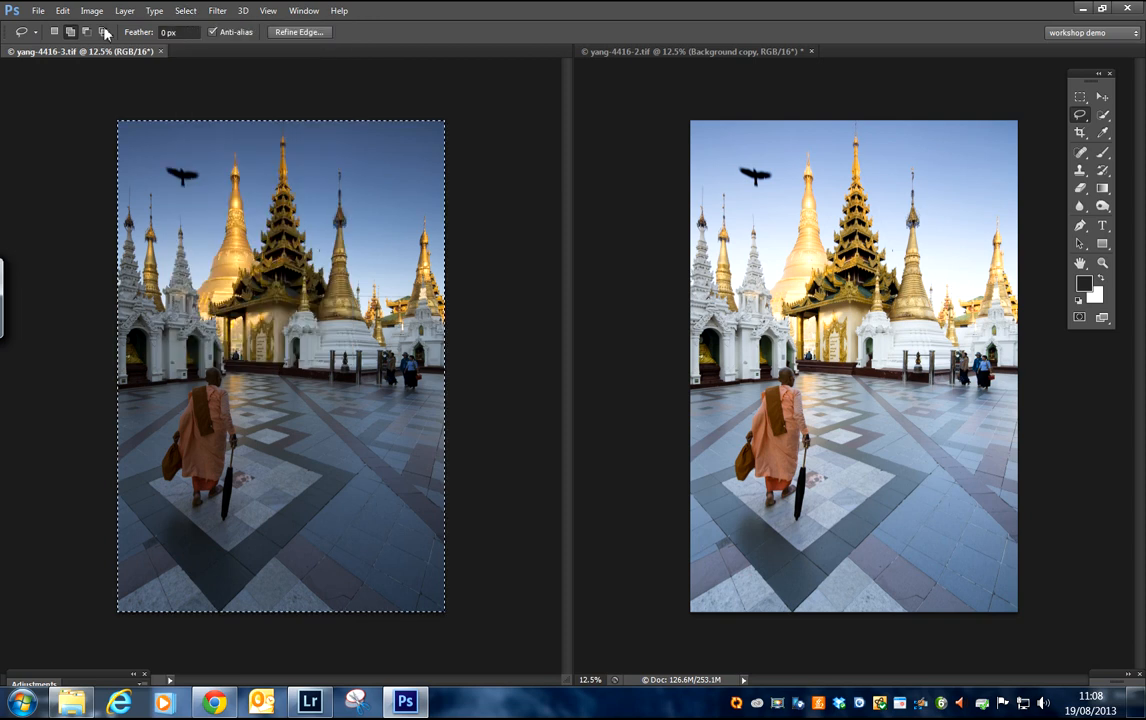
pyautogui.click(62, 10)
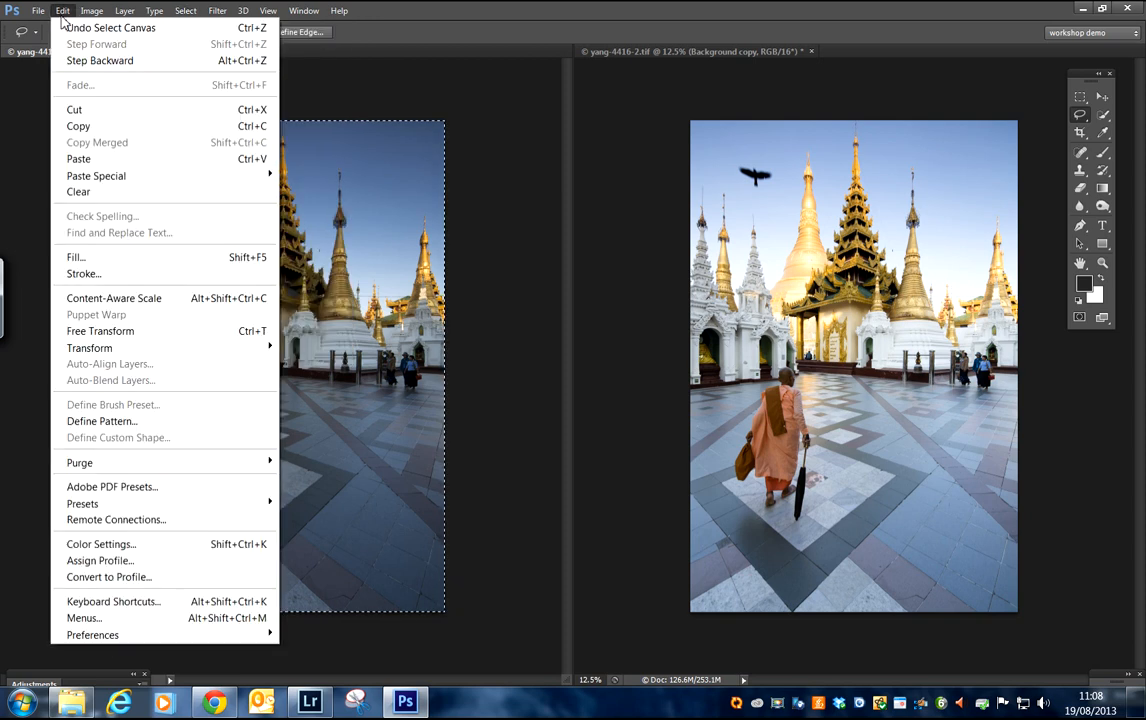
pyautogui.click(78, 110)
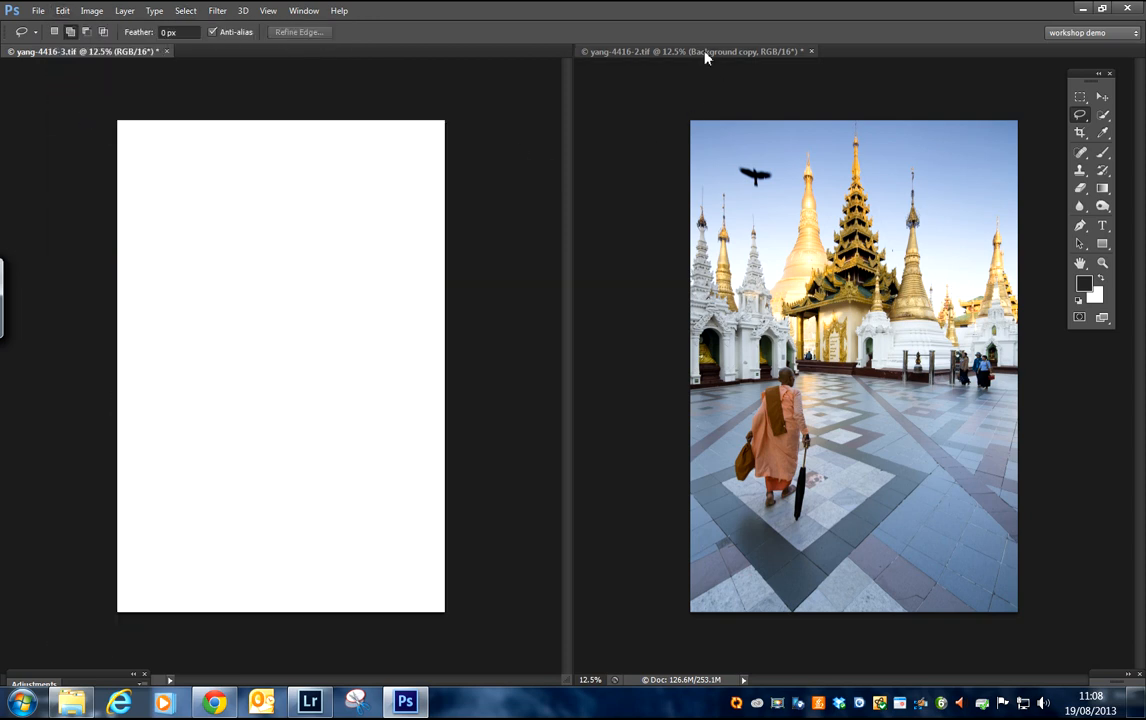
# Paste the darker exposure into yang-4416-2.tif as a new layer and show the layer list beside the photo.
pyautogui.click(705, 53)
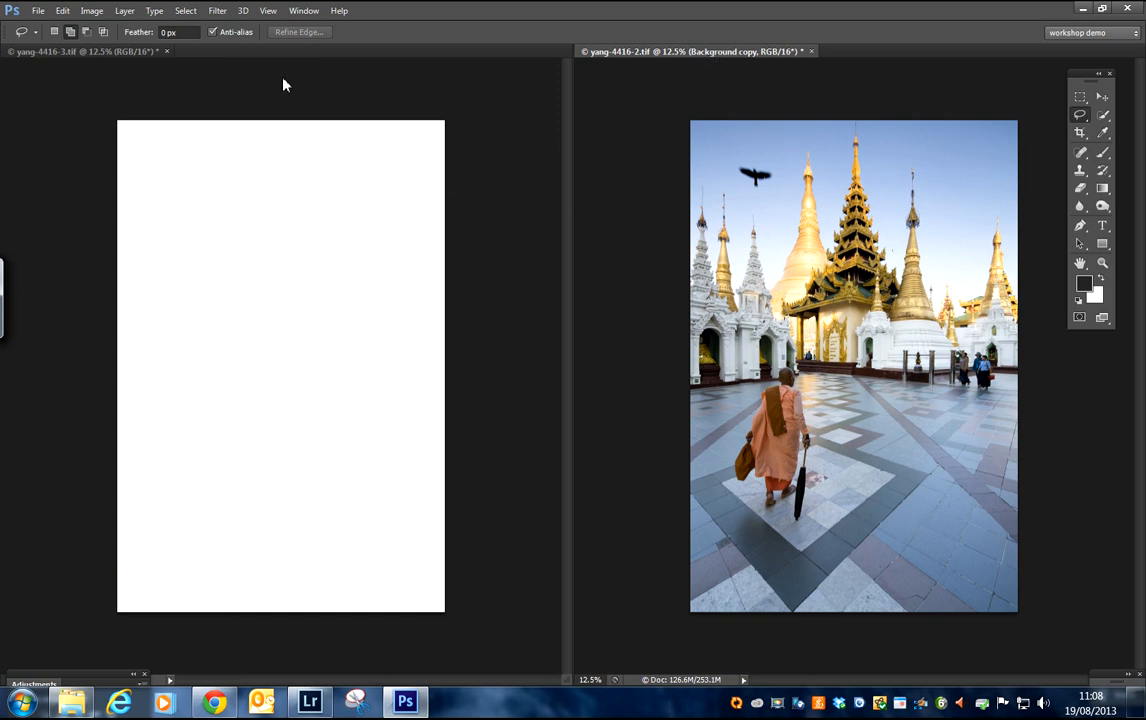
pyautogui.click(62, 10)
pyautogui.click(82, 160)
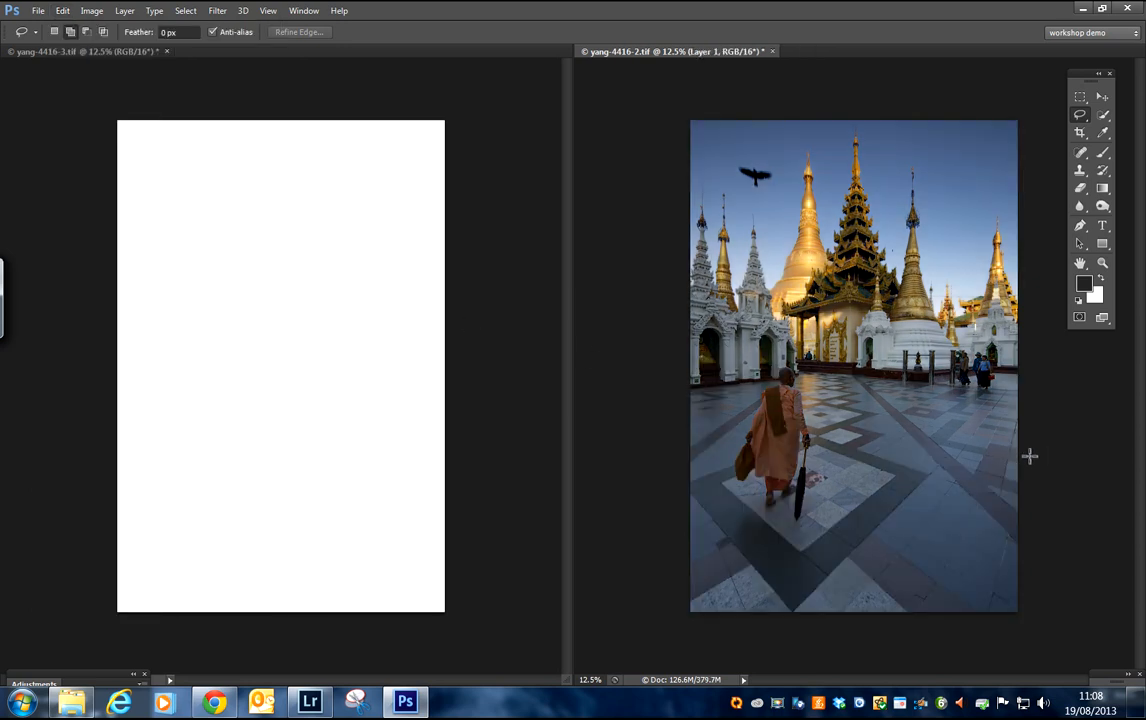
pyautogui.press('F7')
pyautogui.moveTo(683, 413); pyautogui.dragTo(128, 401)
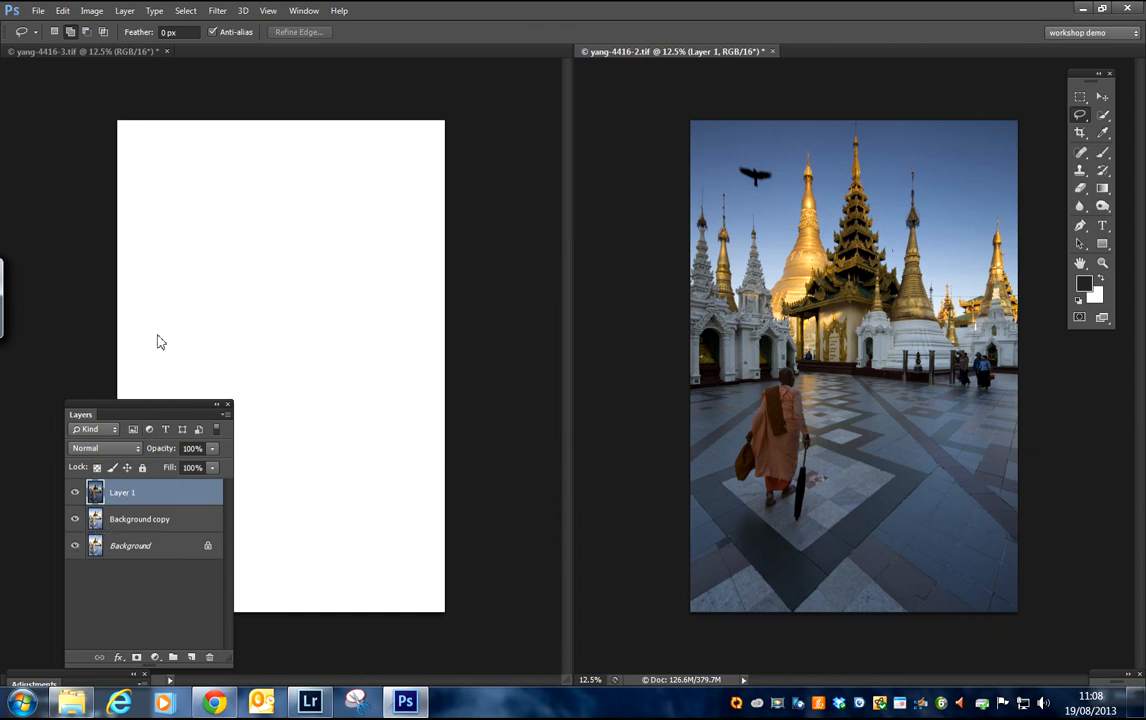
# Close yang-4416-3.tif without saving its changes and move the layer list clear of the remaining photo.
pyautogui.click(85, 50)
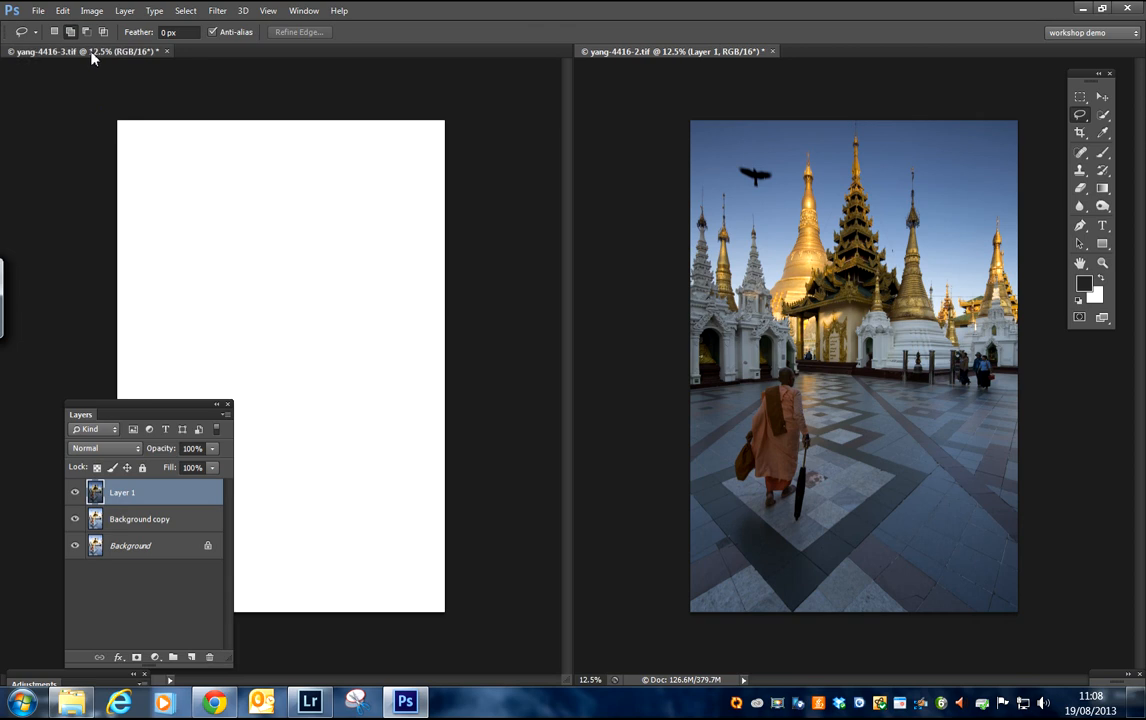
pyautogui.click(167, 51)
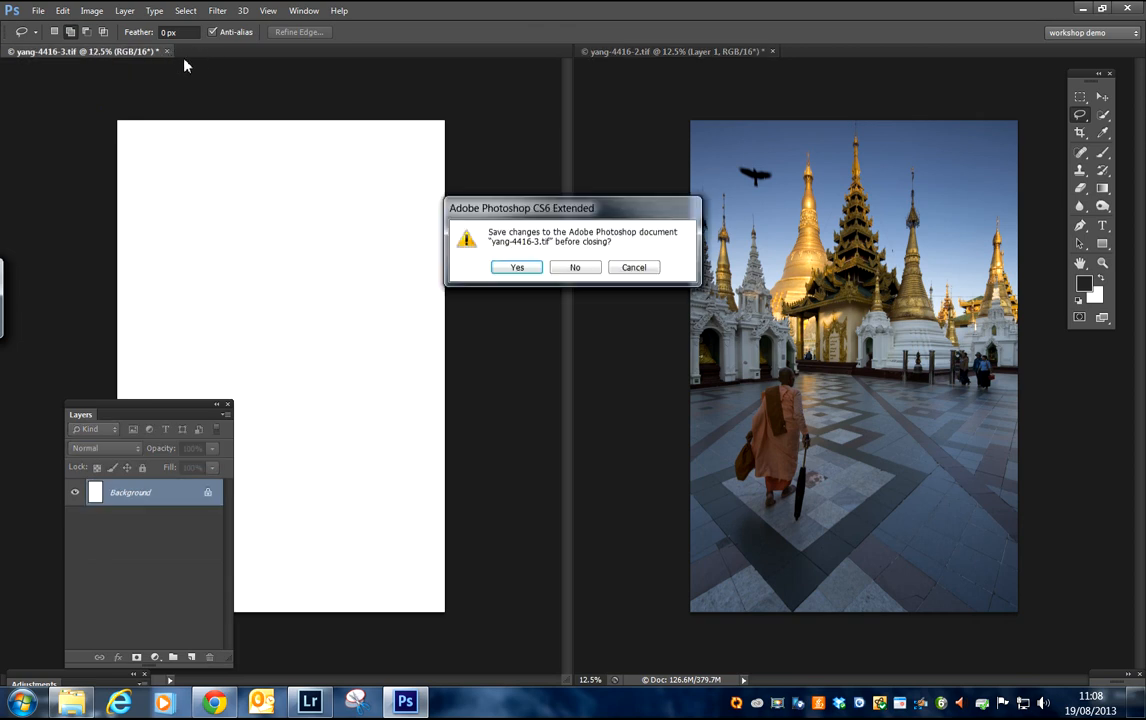
pyautogui.click(580, 268)
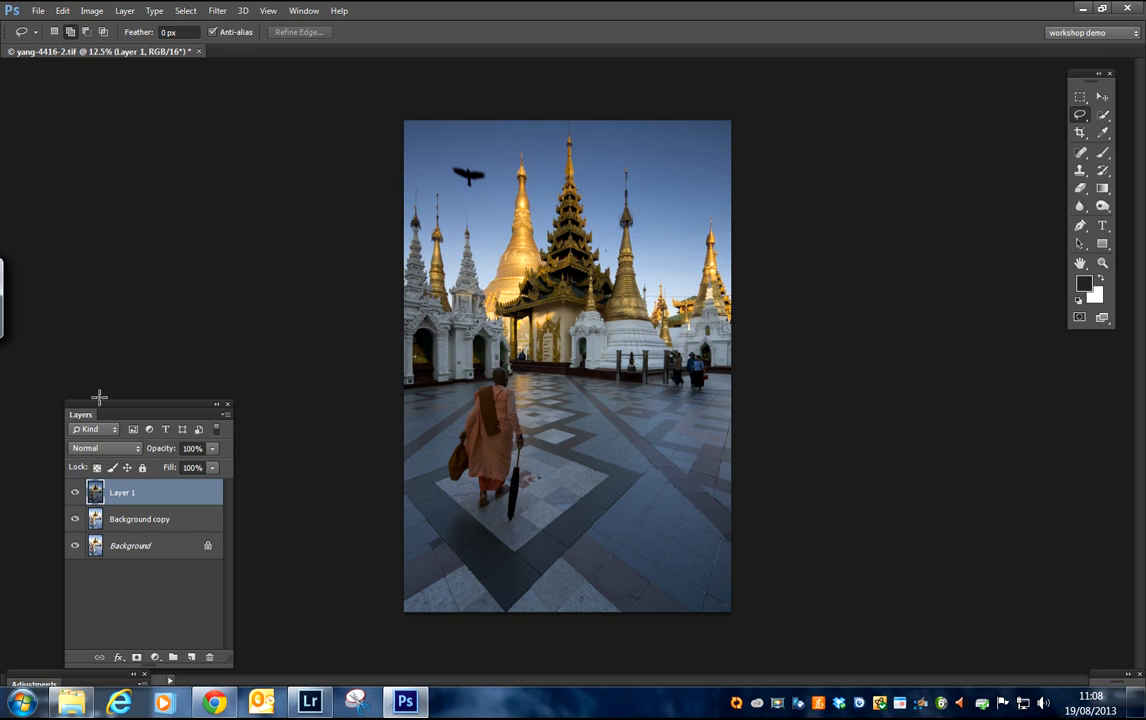
pyautogui.moveTo(125, 412); pyautogui.dragTo(142, 359)
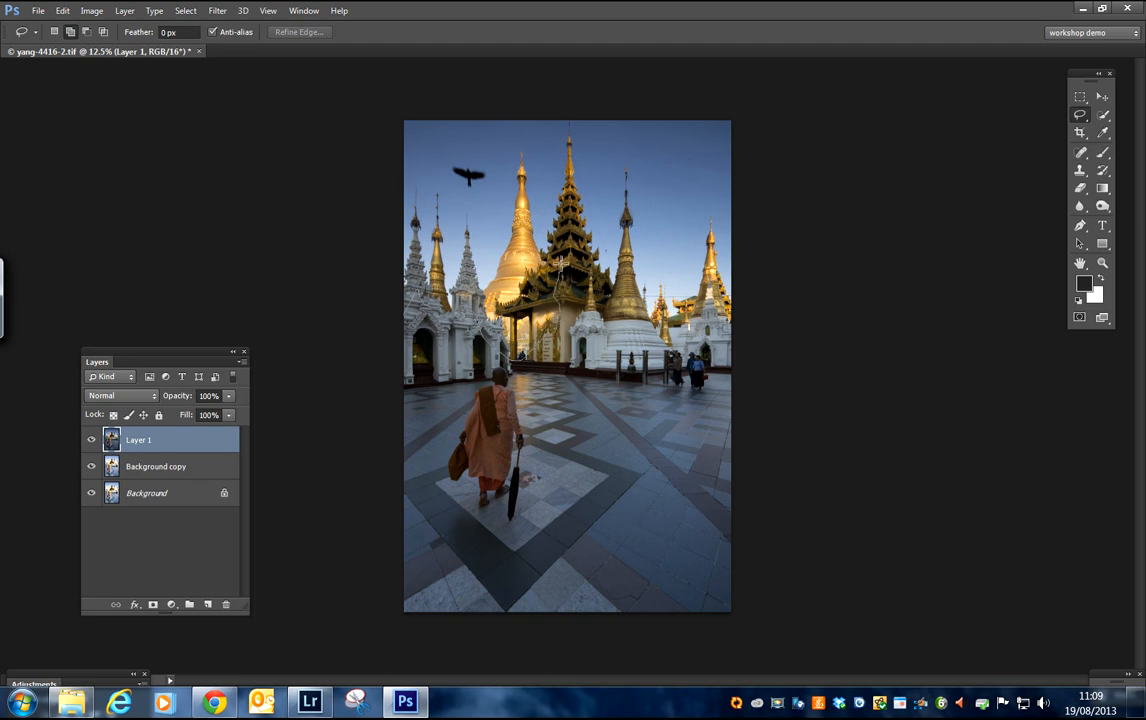
# Lasso the sky and upper temples on the pasted layer and soften the selection with the Feather 250 action.
pyautogui.moveTo(572, 251)
pyautogui.mouseDown()
pyautogui.moveTo(599, 298)
pyautogui.moveTo(623, 299)
pyautogui.moveTo(641, 326)
pyautogui.moveTo(715, 312)
pyautogui.moveTo(767, 346)
pyautogui.moveTo(842, 319)
pyautogui.moveTo(931, 164)
pyautogui.moveTo(729, 49)
pyautogui.moveTo(263, 67)
pyautogui.moveTo(252, 304)
pyautogui.moveTo(276, 327)
pyautogui.mouseUp()
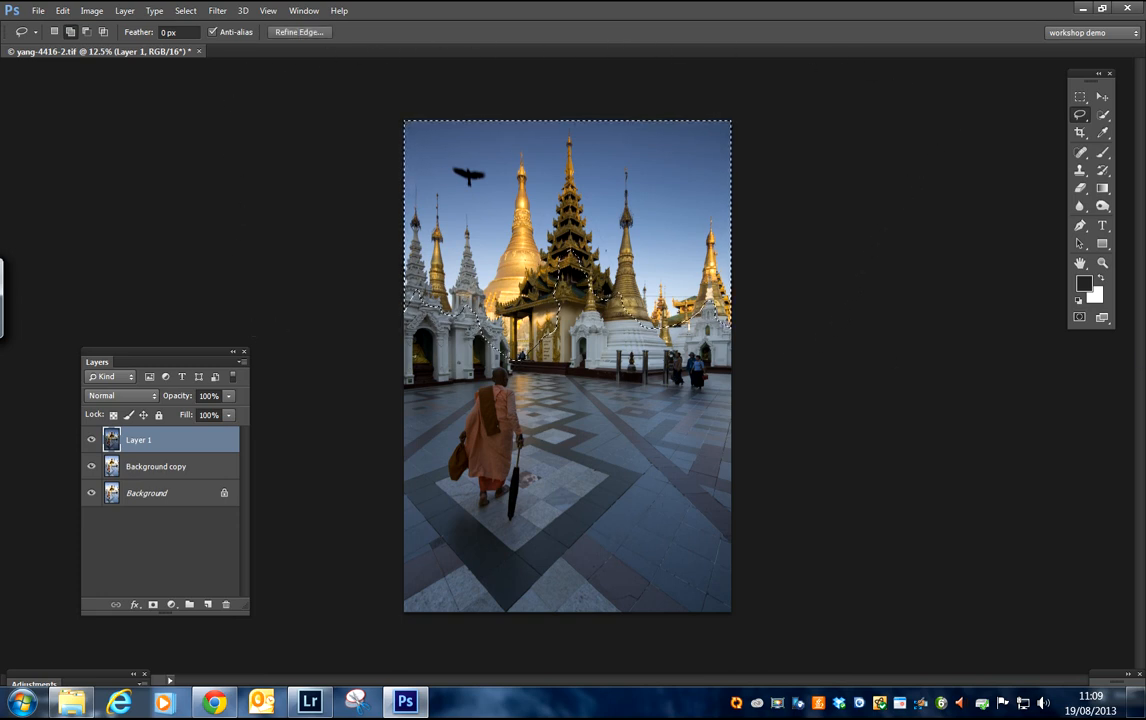
pyautogui.moveTo(1145, 232); pyautogui.dragTo(931, 198)
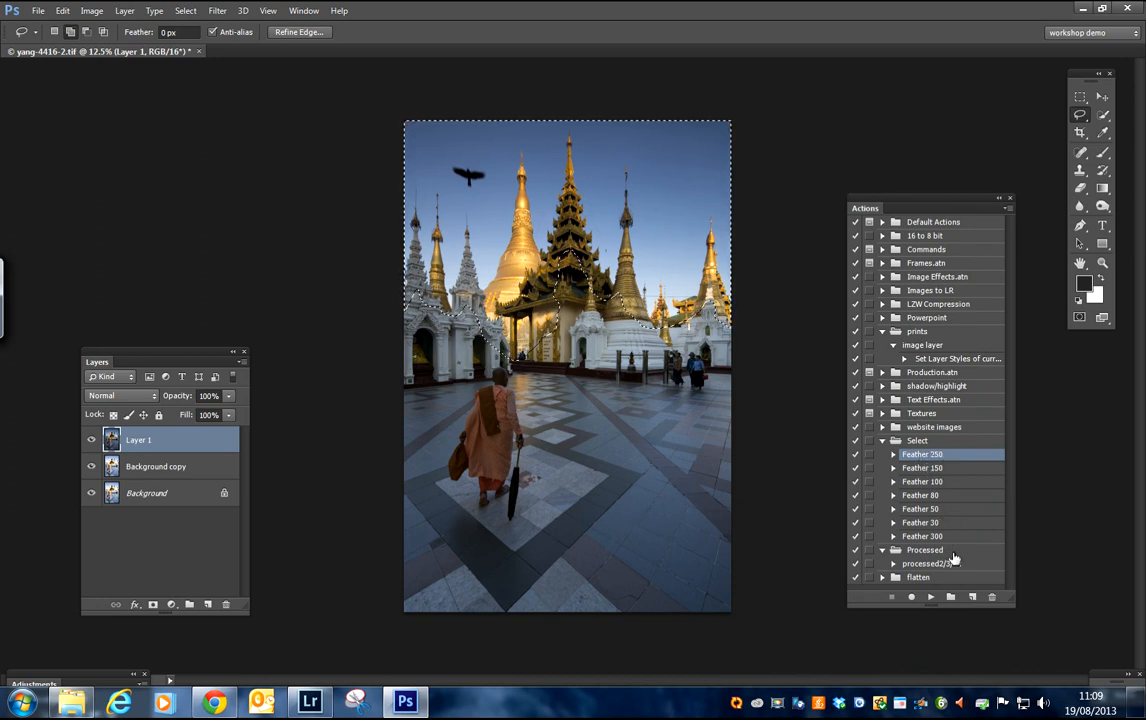
pyautogui.click(931, 597)
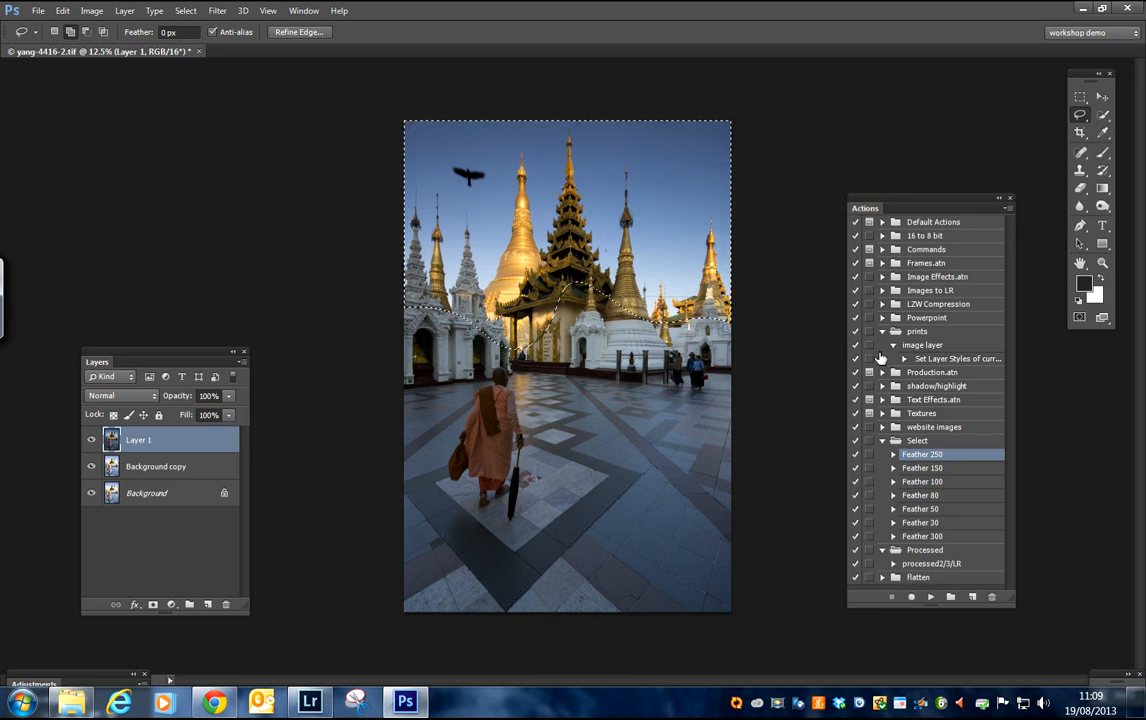
pyautogui.click(1010, 198)
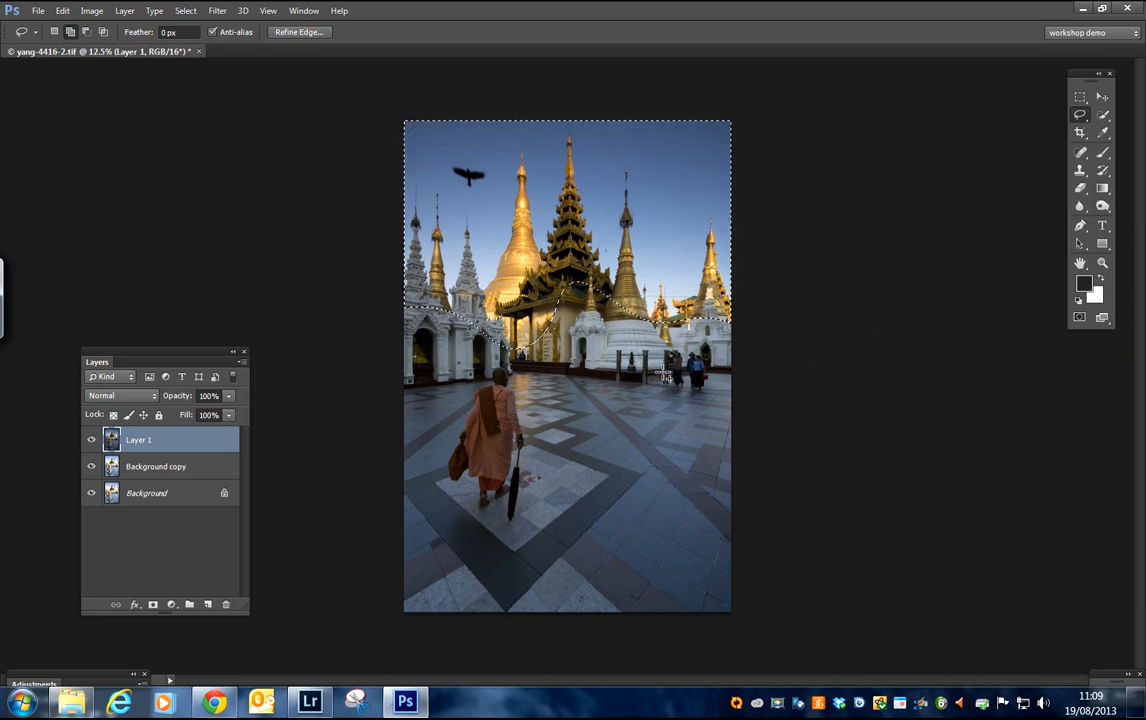
# Add a layer mask to Layer 1 that reveals only the feathered sky selection.
pyautogui.click(124, 10)
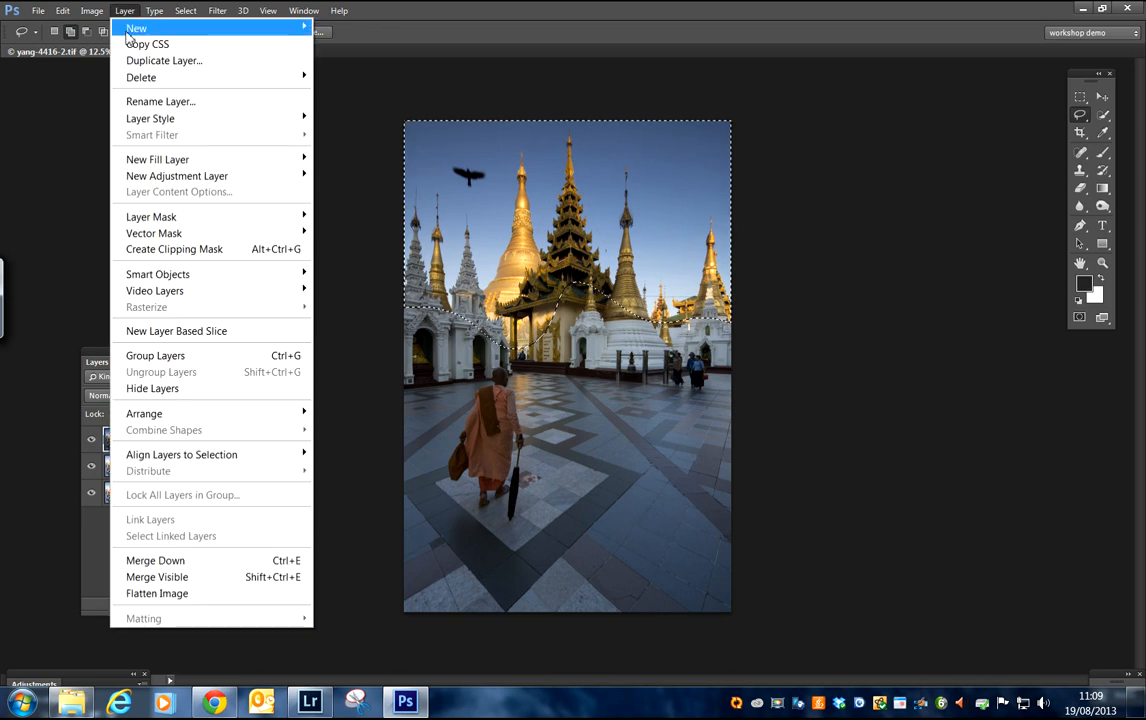
pyautogui.moveTo(178, 218)
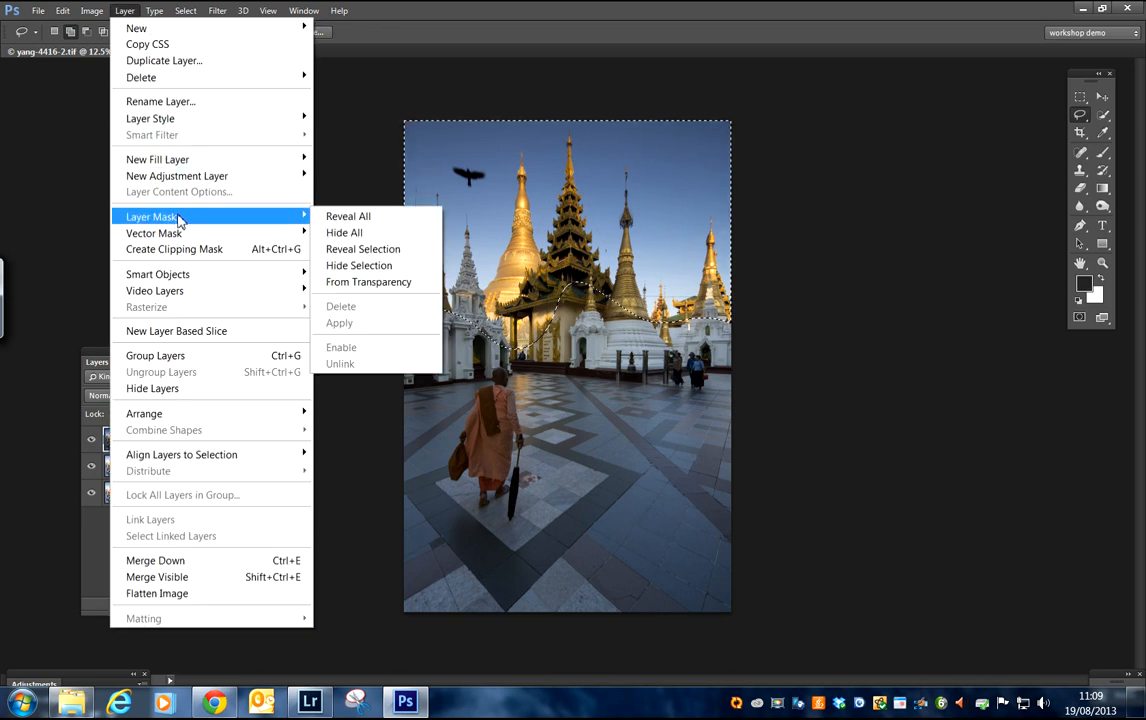
pyautogui.click(364, 253)
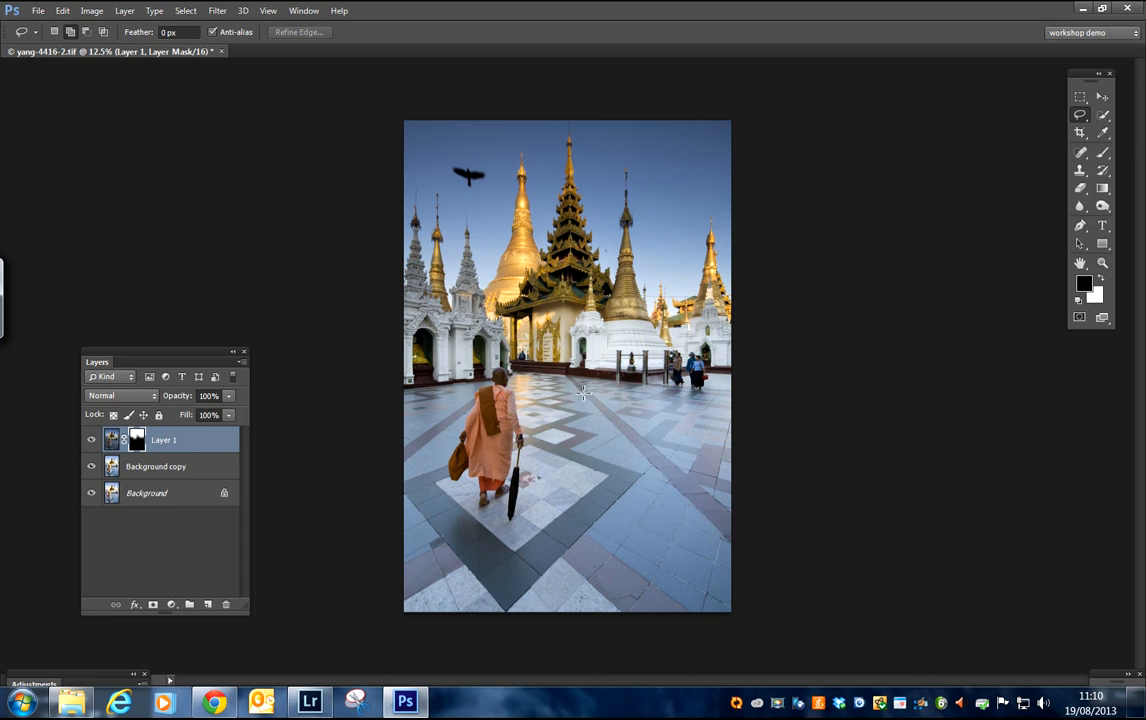
# Choose the Brush tool and reduce its size to 164 px for retouching the layer mask.
pyautogui.click(1104, 155)
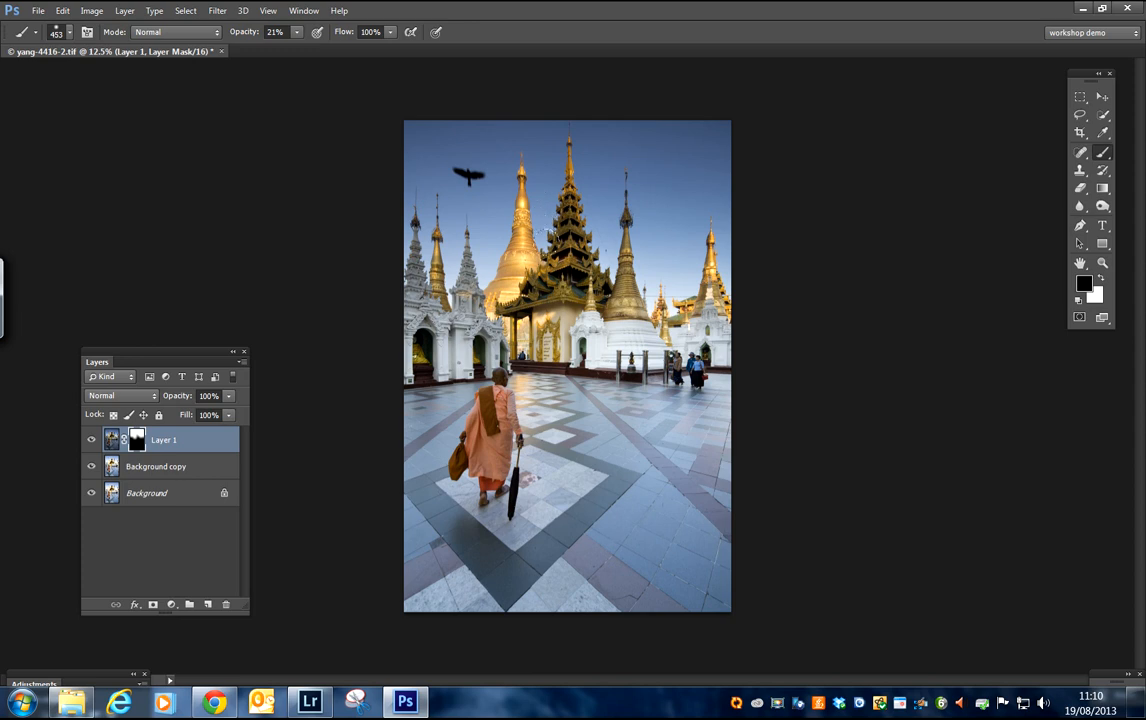
pyautogui.rightClick(503, 235)
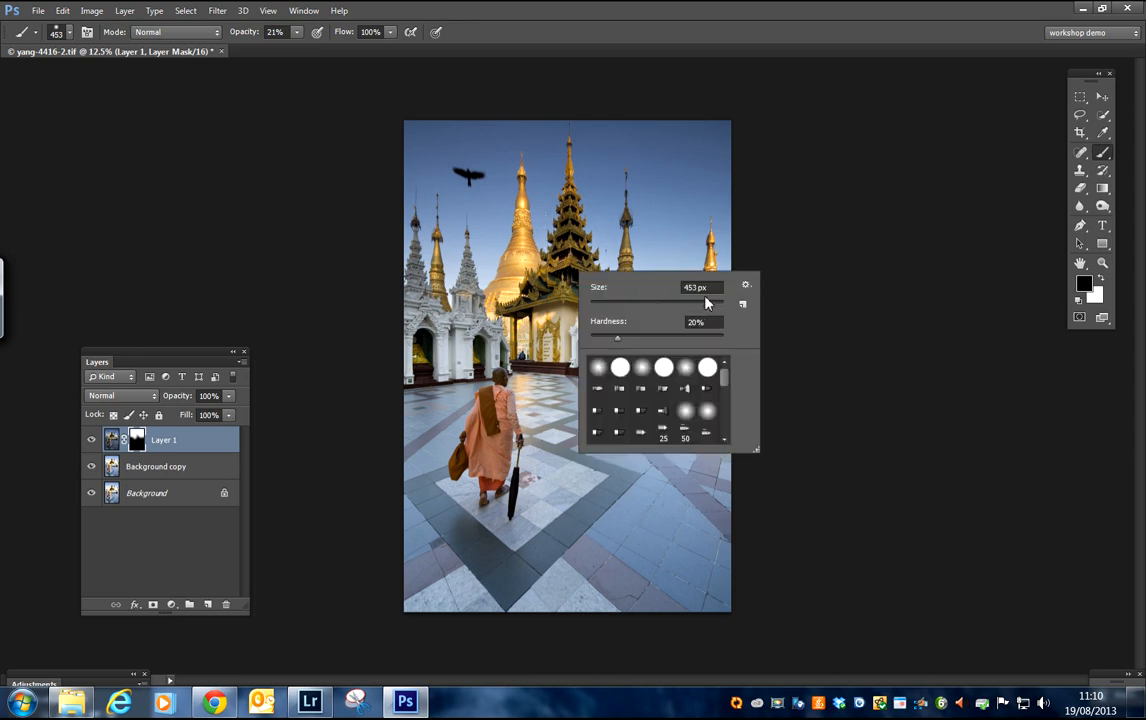
pyautogui.moveTo(707, 312); pyautogui.dragTo(697, 313)
pyautogui.moveTo(685, 310); pyautogui.dragTo(679, 310)
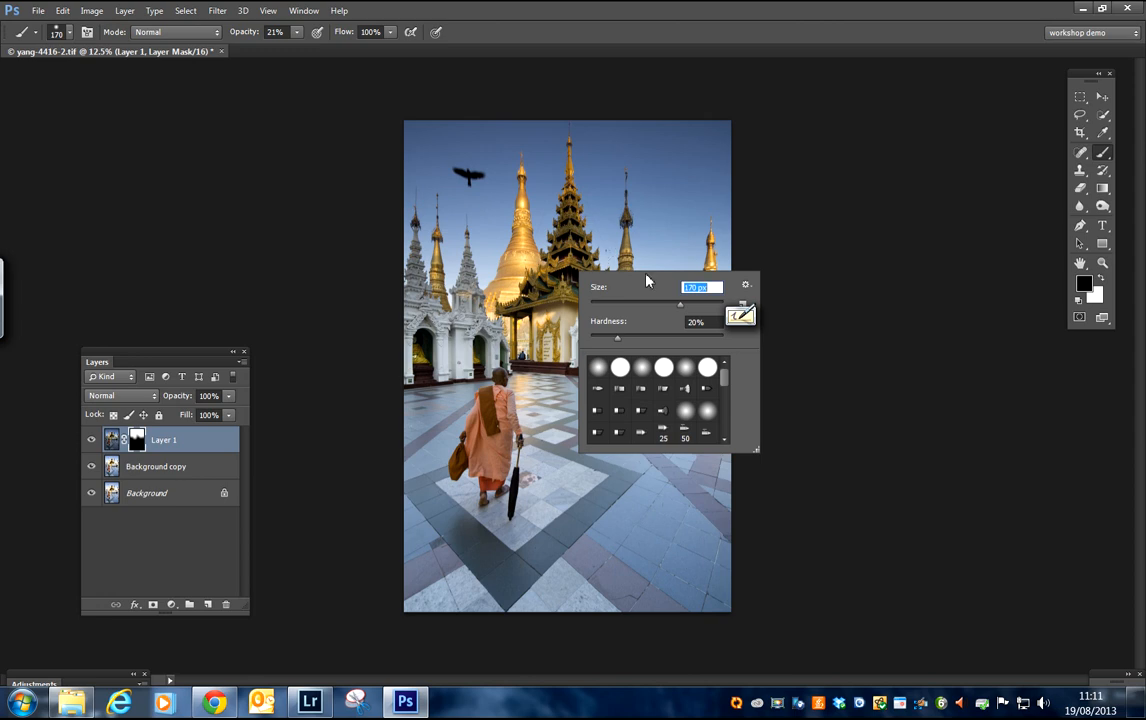
pyautogui.moveTo(680, 312); pyautogui.dragTo(677, 311)
pyautogui.click(575, 256)
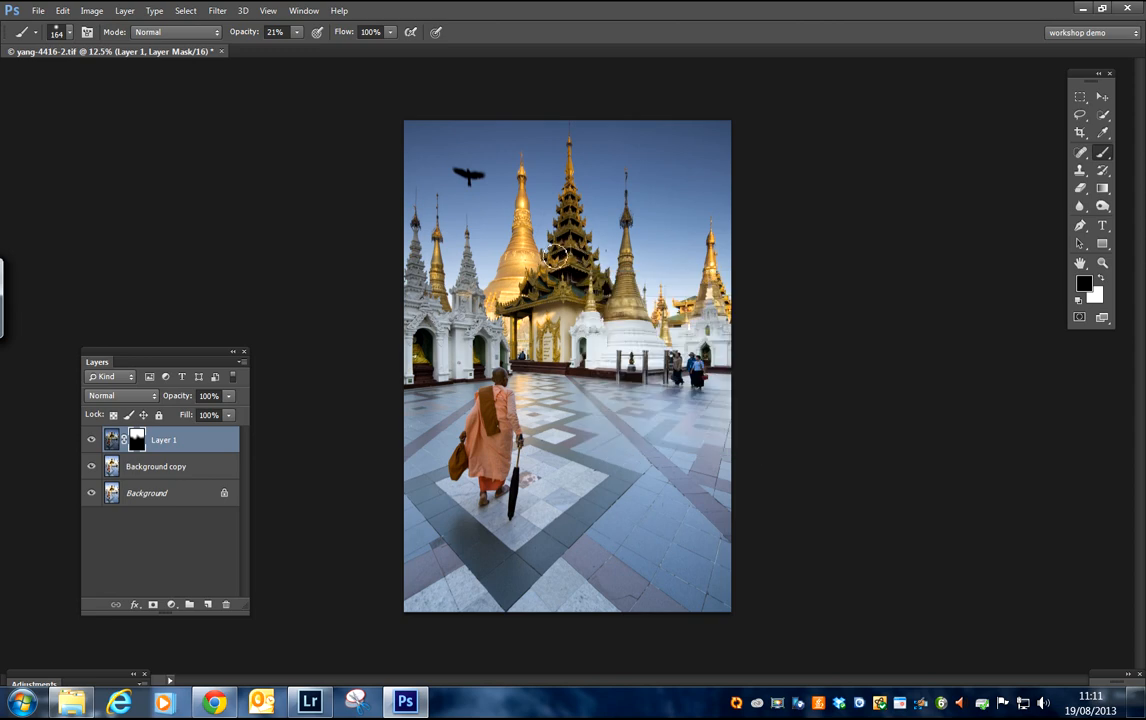
# Try painting black on the mask over the central pagoda roof with the brush opacity at 99%.
pyautogui.click(296, 33)
pyautogui.moveTo(288, 55); pyautogui.dragTo(353, 51)
pyautogui.click(572, 241)
pyautogui.moveTo(572, 262)
pyautogui.mouseDown()
pyautogui.moveTo(567, 234)
pyautogui.moveTo(577, 257)
pyautogui.moveTo(587, 254)
pyautogui.mouseUp()
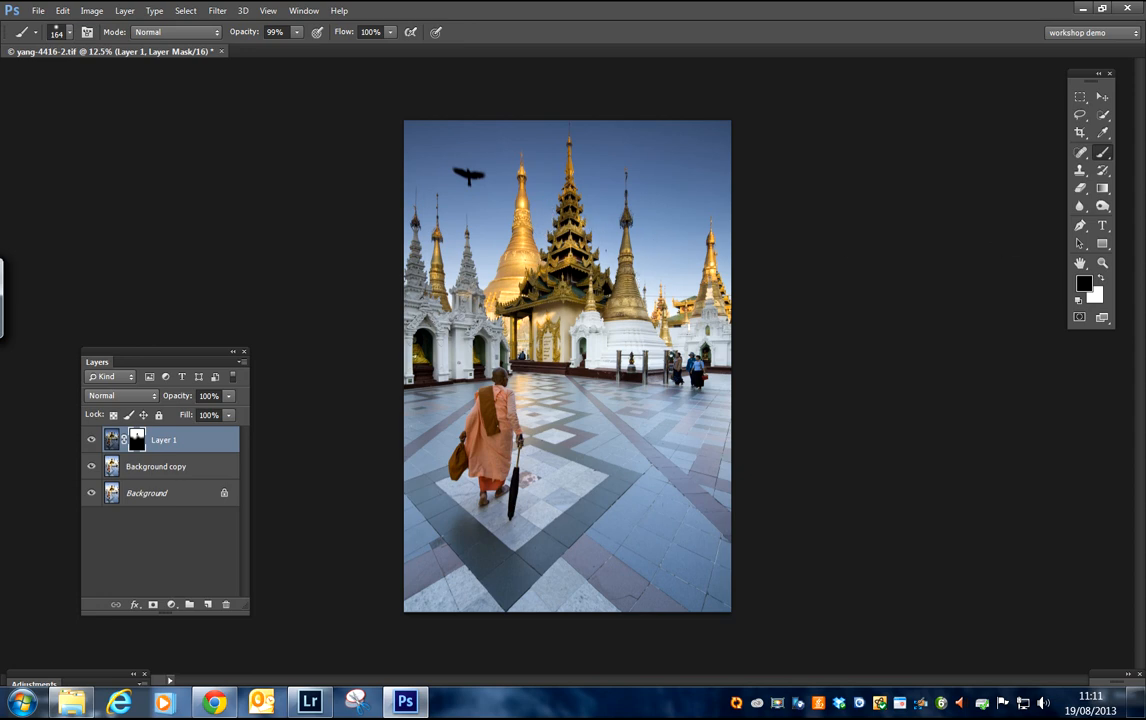
# Revert the document history to the Add Layer Mask state, discarding the strong brush strokes.
pyautogui.moveTo(1145, 224); pyautogui.dragTo(912, 330)
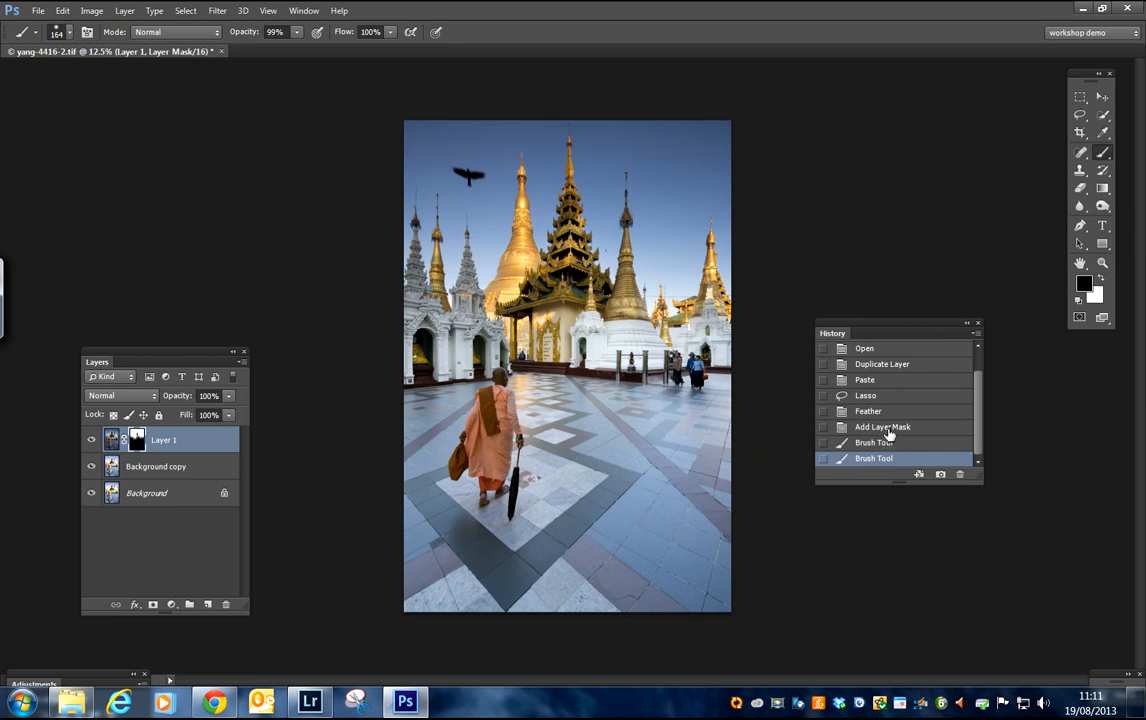
pyautogui.click(885, 428)
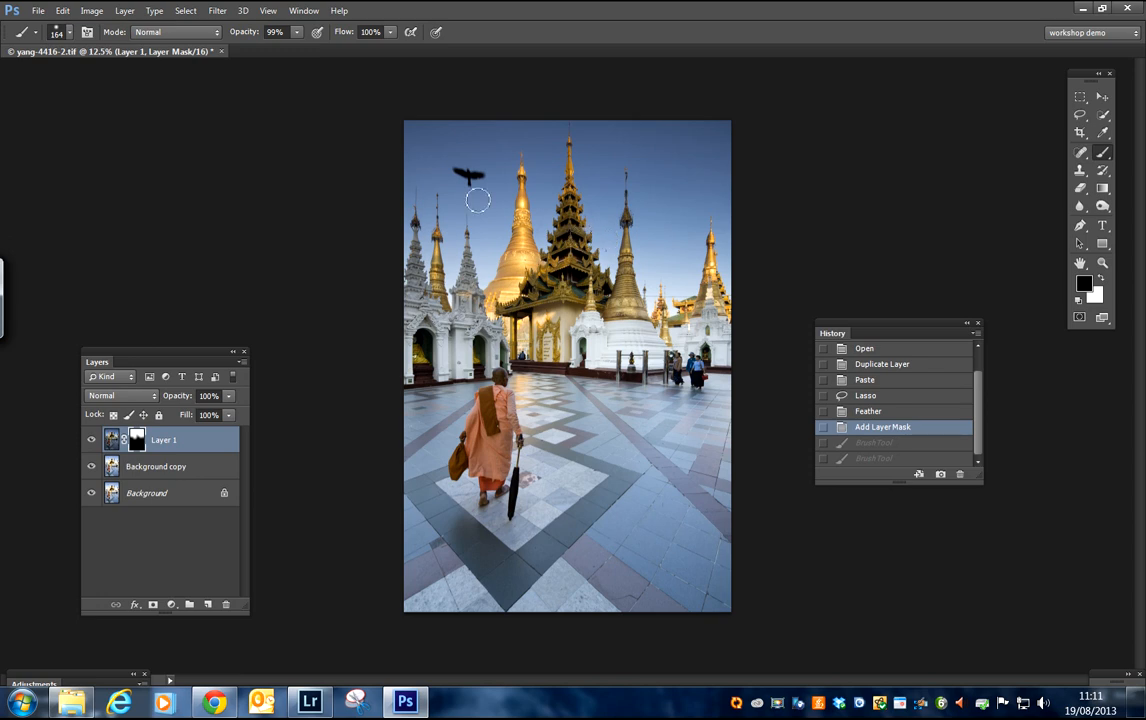
# Paint black on the mask at 23% brush opacity over the central pagoda and neighbouring golden stupa to lighten them gradually.
pyautogui.click(296, 35)
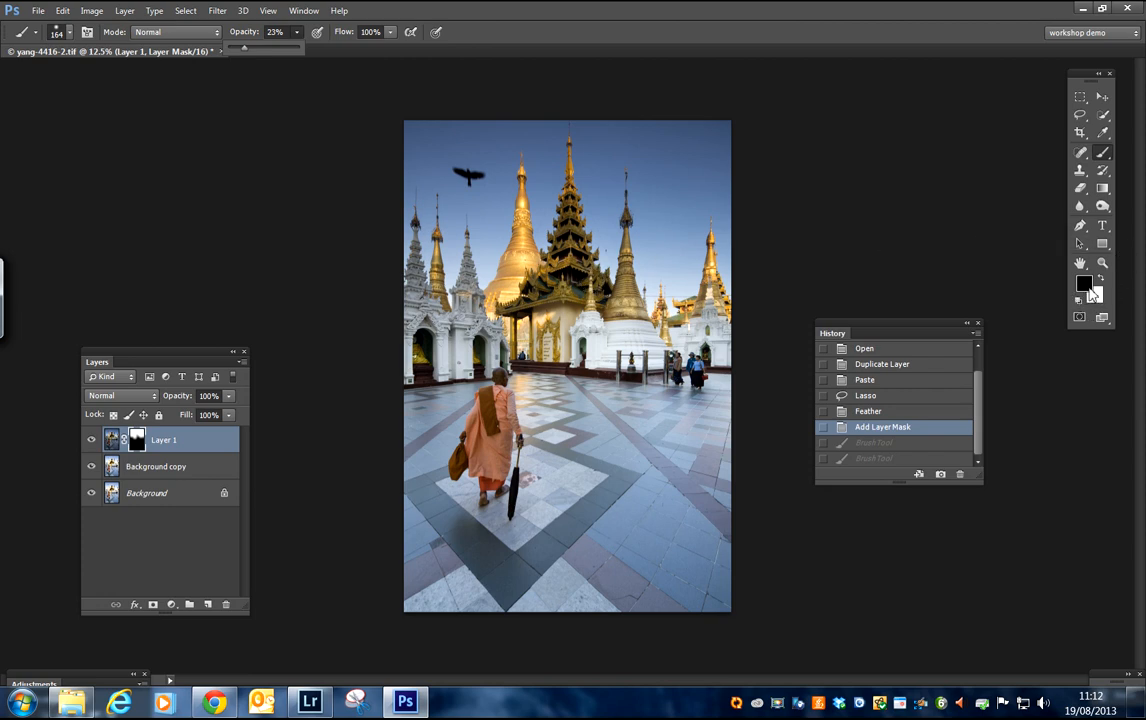
pyautogui.press('x')
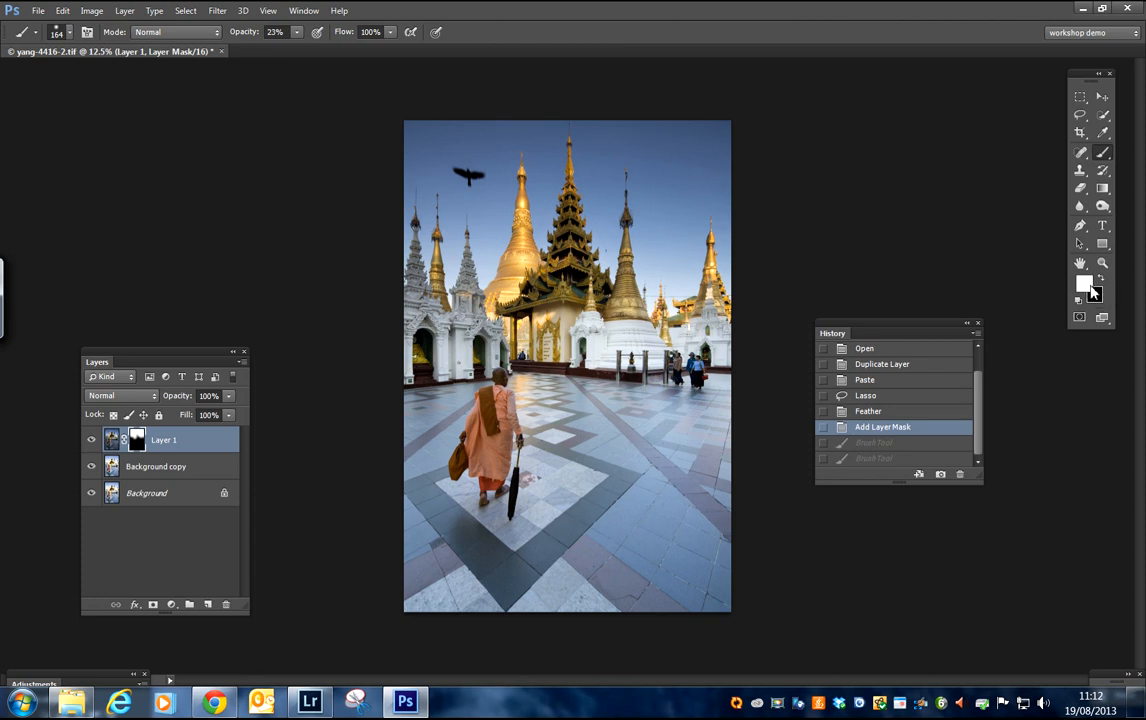
pyautogui.press('x')
pyautogui.moveTo(568, 258)
pyautogui.mouseDown()
pyautogui.moveTo(570, 228)
pyautogui.moveTo(566, 245)
pyautogui.mouseUp()
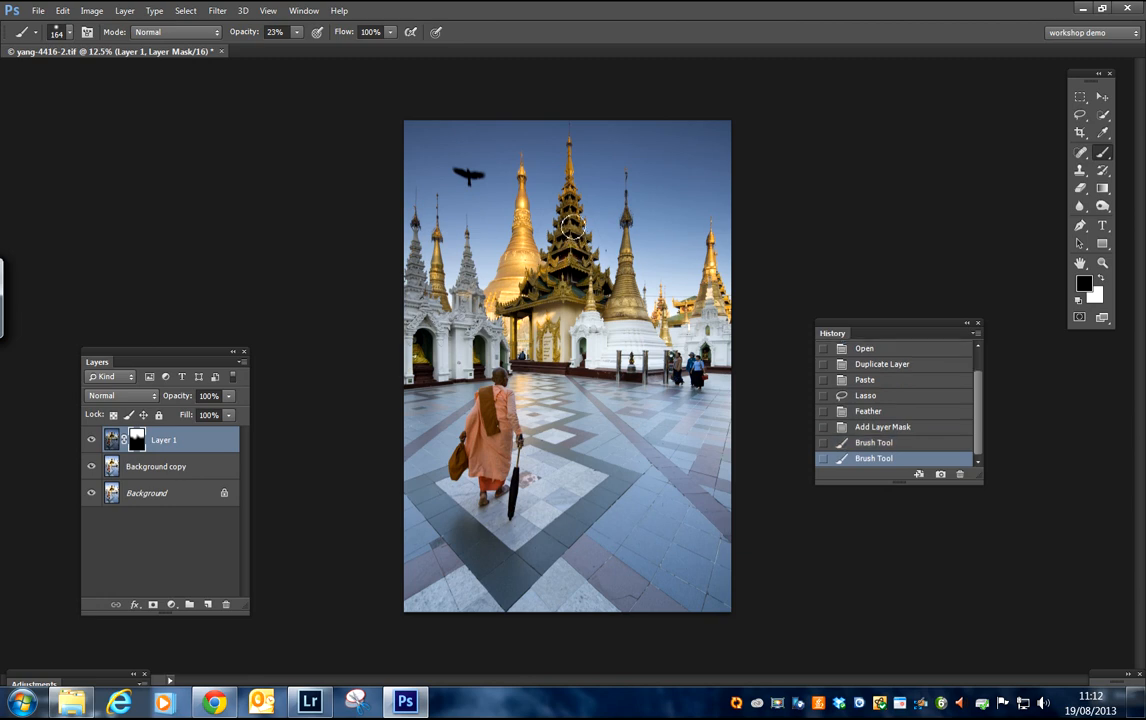
pyautogui.moveTo(512, 200); pyautogui.dragTo(505, 230)
pyautogui.moveTo(598, 283)
pyautogui.mouseDown()
pyautogui.moveTo(532, 255)
pyautogui.moveTo(554, 279)
pyautogui.moveTo(521, 308)
pyautogui.moveTo(579, 295)
pyautogui.moveTo(558, 299)
pyautogui.mouseUp()
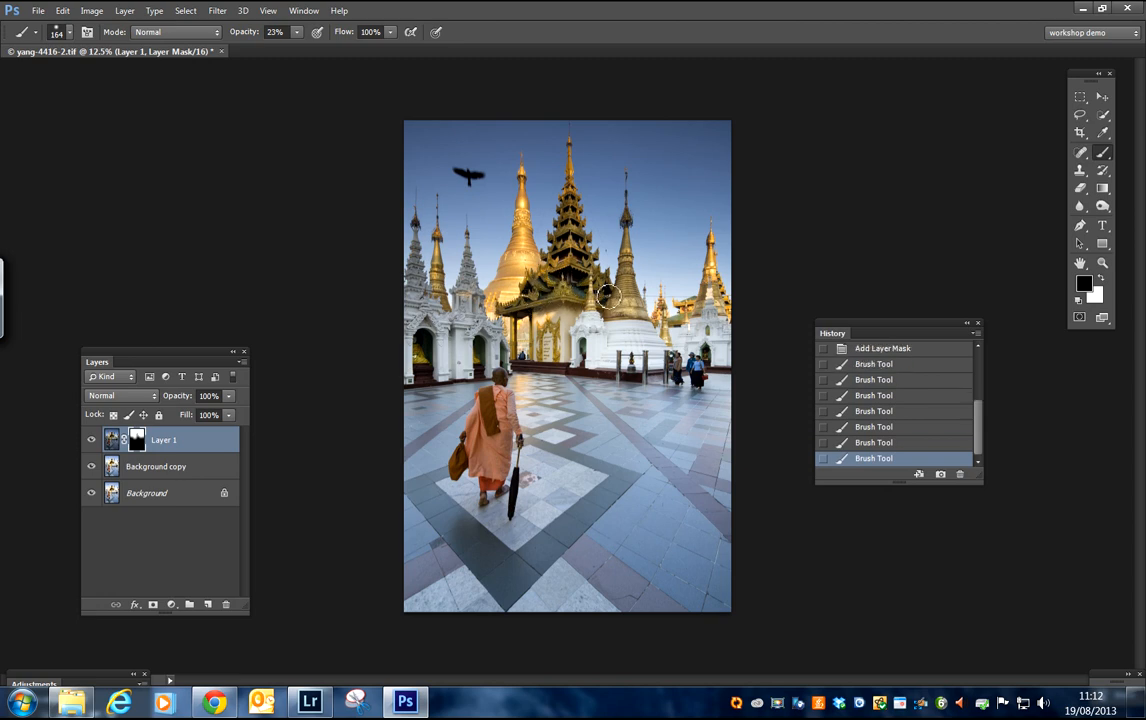
pyautogui.moveTo(570, 227)
pyautogui.mouseDown()
pyautogui.moveTo(574, 206)
pyautogui.moveTo(575, 240)
pyautogui.mouseUp()
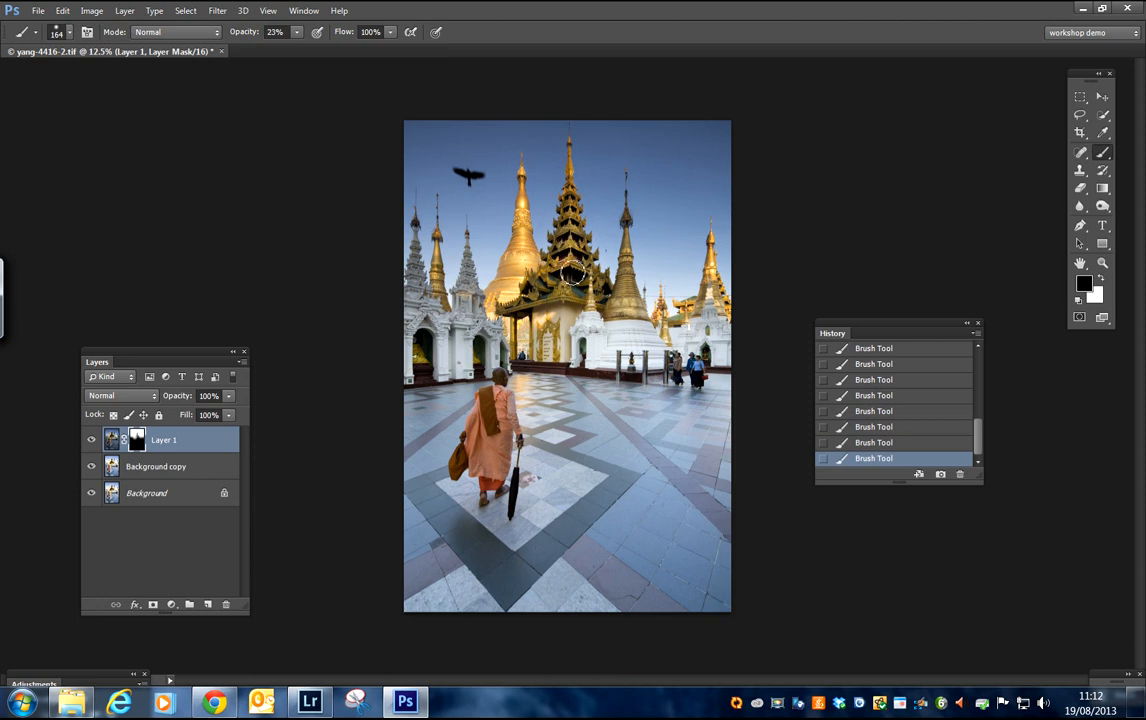
# Paint black on the mask over the central pagoda's tiers and lower roof with a 72 px brush at 23% opacity.
pyautogui.scroll(3, 566, 284)
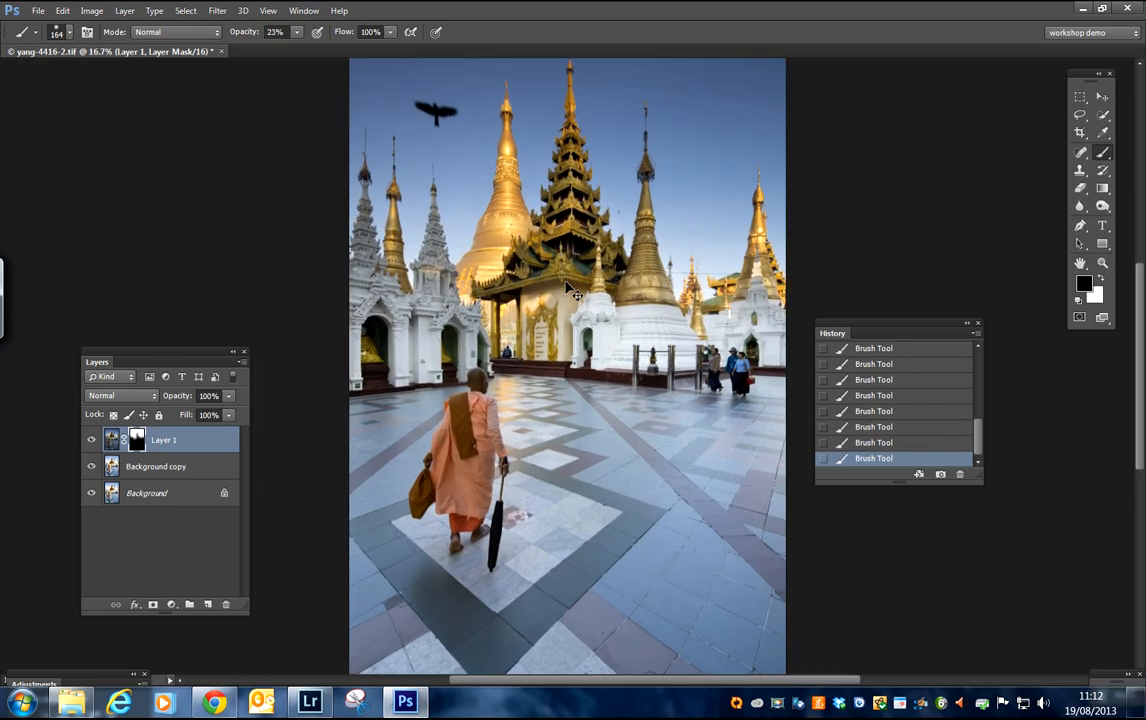
pyautogui.scroll(1, 572, 290)
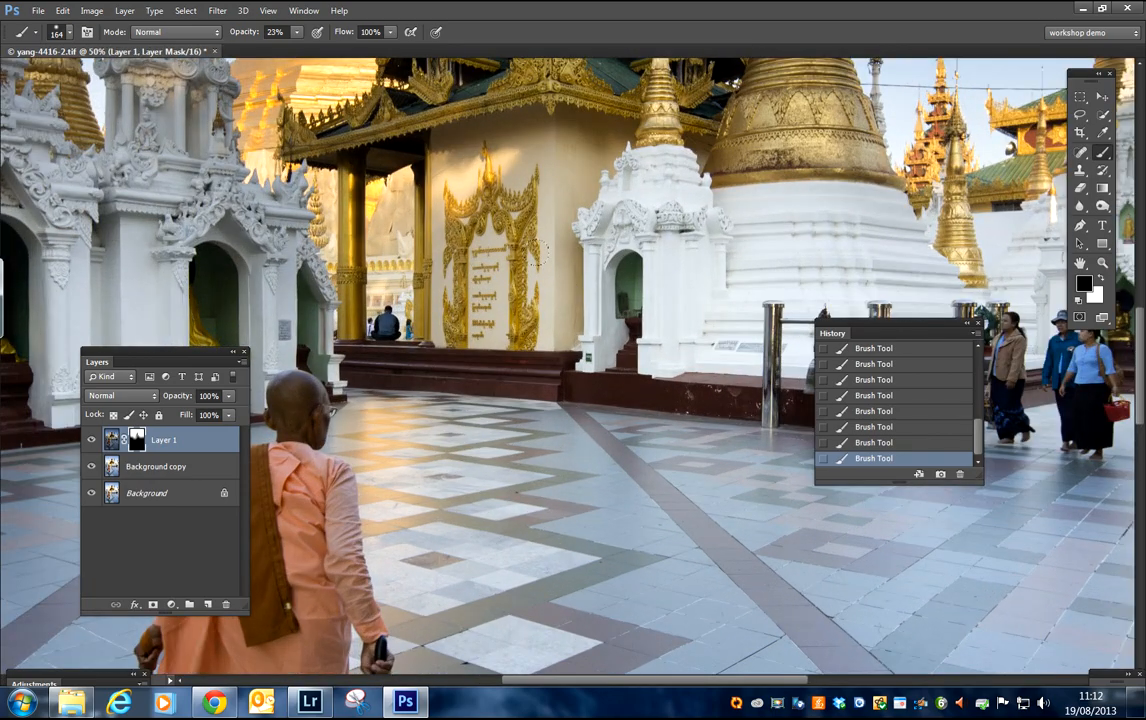
pyautogui.moveTo(585, 190); pyautogui.dragTo(557, 639)
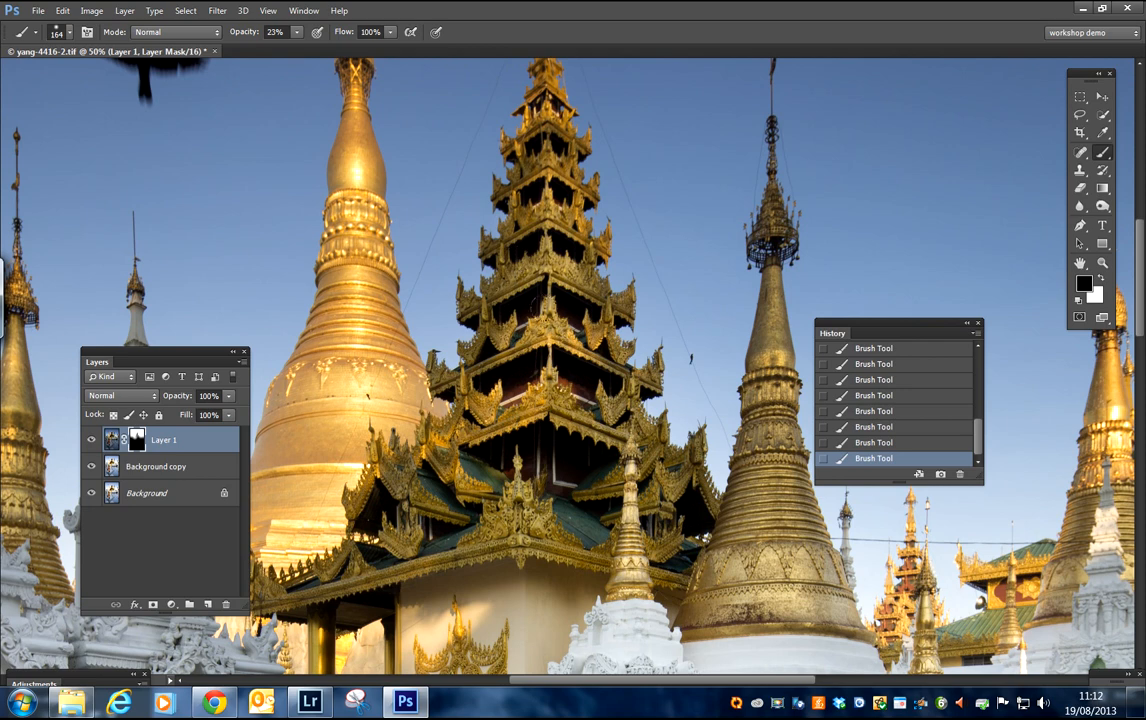
pyautogui.rightClick(597, 383)
pyautogui.moveTo(678, 384); pyautogui.dragTo(639, 383)
pyautogui.moveTo(530, 277)
pyautogui.mouseDown()
pyautogui.moveTo(509, 275)
pyautogui.moveTo(508, 240)
pyautogui.moveTo(532, 155)
pyautogui.moveTo(480, 137)
pyautogui.moveTo(560, 232)
pyautogui.moveTo(516, 228)
pyautogui.moveTo(545, 305)
pyautogui.mouseUp()
pyautogui.moveTo(591, 343)
pyautogui.mouseDown()
pyautogui.moveTo(615, 371)
pyautogui.moveTo(641, 449)
pyautogui.moveTo(622, 440)
pyautogui.mouseUp()
pyautogui.moveTo(562, 412); pyautogui.dragTo(503, 372)
pyautogui.moveTo(461, 426)
pyautogui.mouseDown()
pyautogui.moveTo(396, 391)
pyautogui.moveTo(455, 436)
pyautogui.moveTo(430, 462)
pyautogui.moveTo(440, 537)
pyautogui.mouseUp()
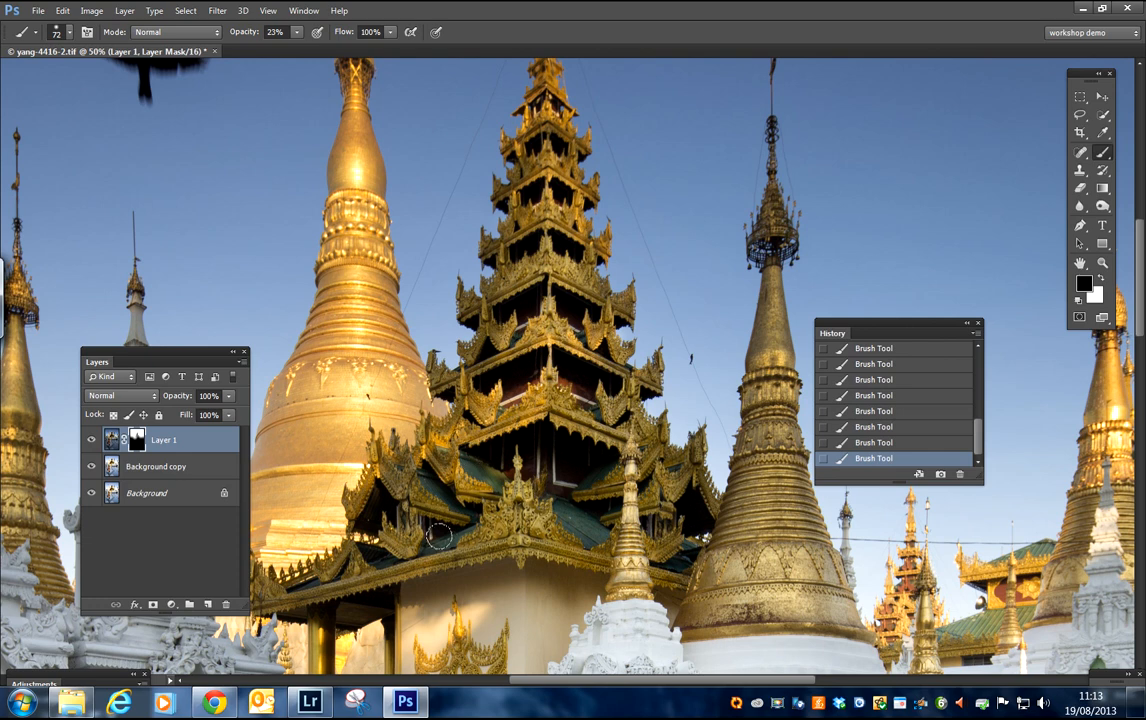
# Enlarge the brush to 164 px.
pyautogui.rightClick(556, 509)
pyautogui.moveTo(613, 539); pyautogui.dragTo(652, 540)
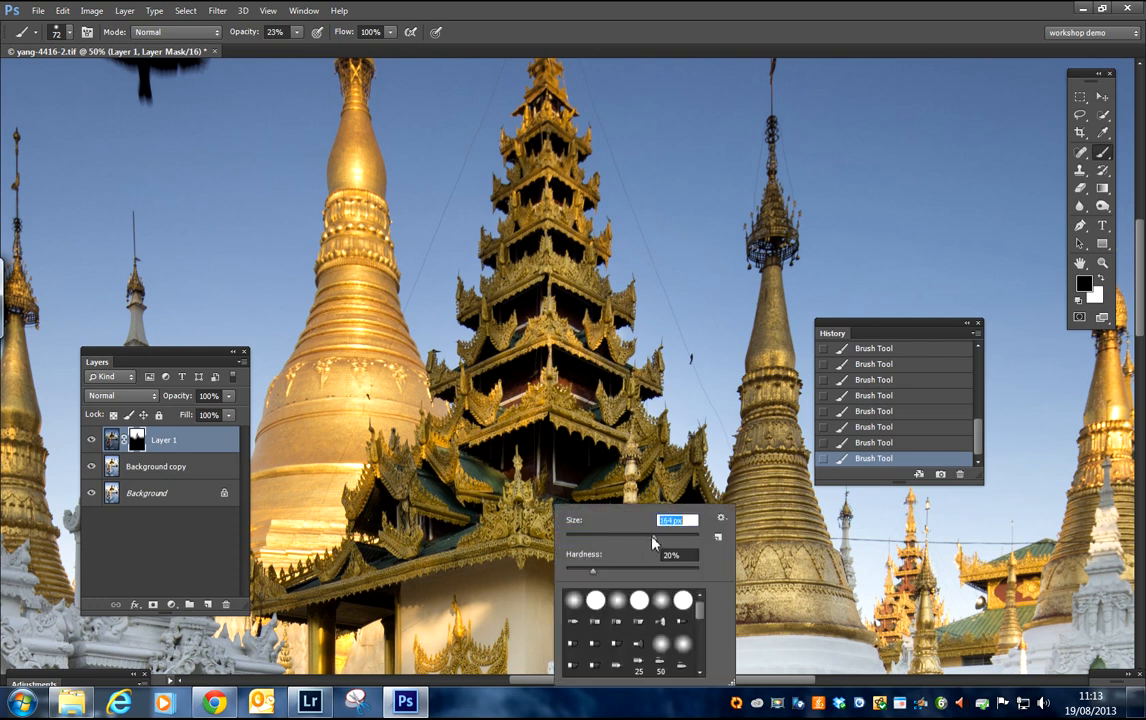
pyautogui.click(714, 488)
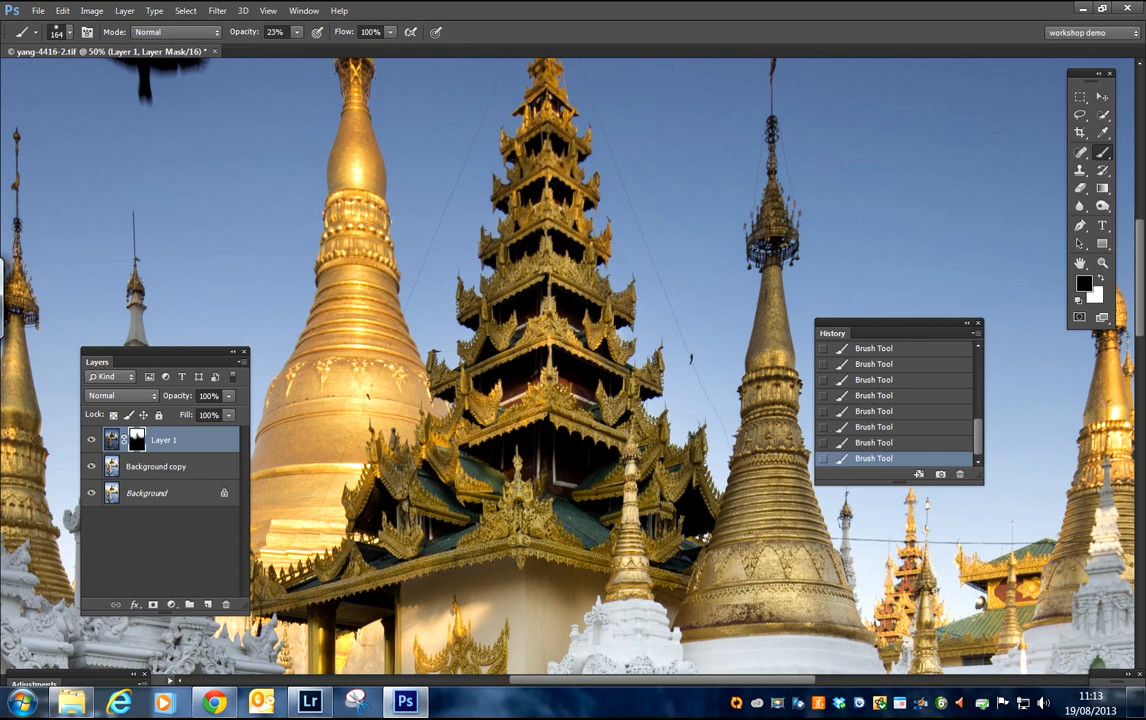
# Set the brush size to 83 px and its opacity to 36% for broader work on the mask.
pyautogui.hotkey('ctrl', '-')
pyautogui.hotkey('ctrl', '-')
pyautogui.hotkey('ctrl', '-')
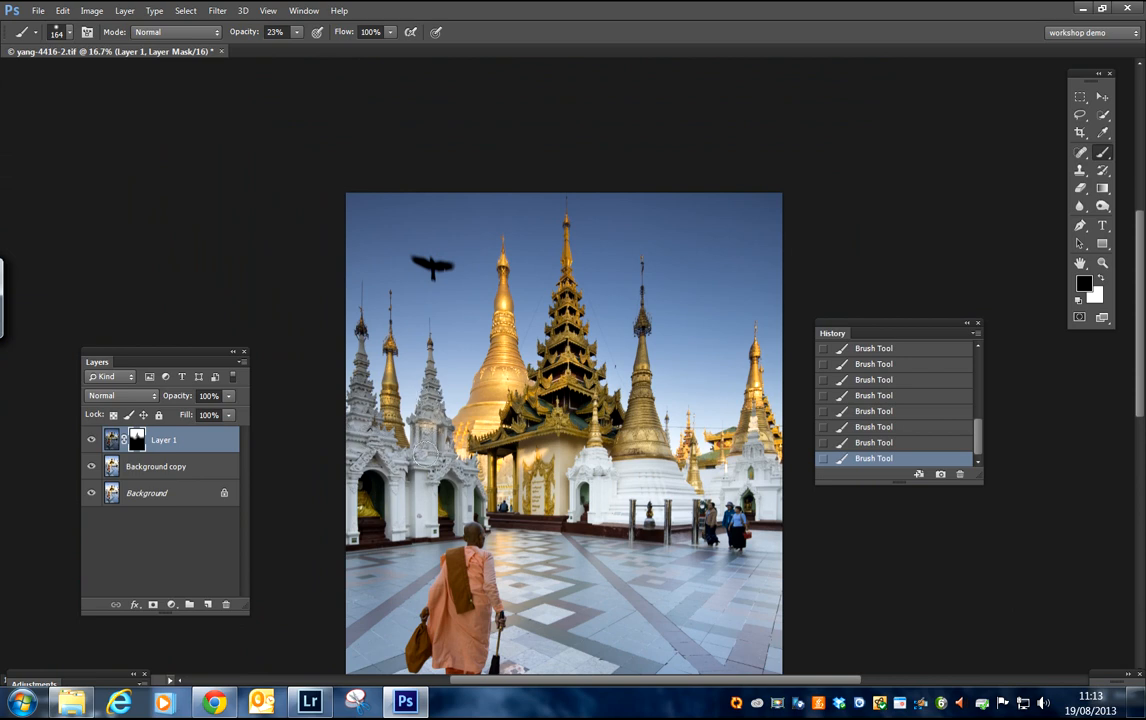
pyautogui.rightClick(388, 400)
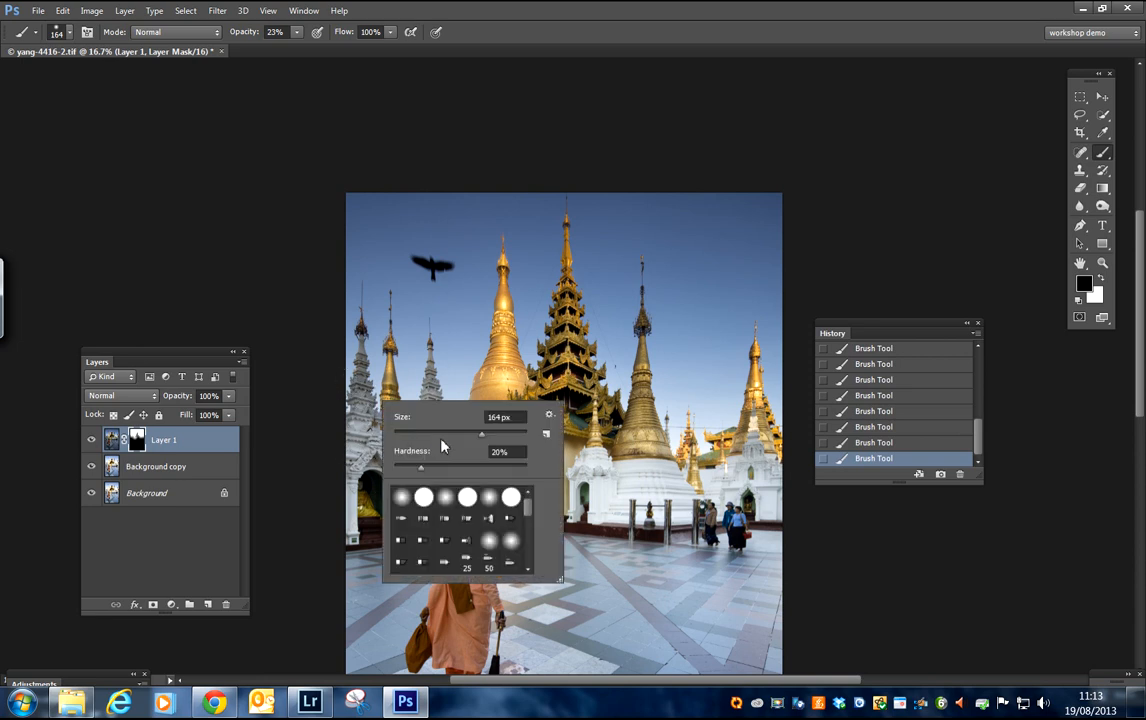
pyautogui.moveTo(483, 436); pyautogui.dragTo(452, 437)
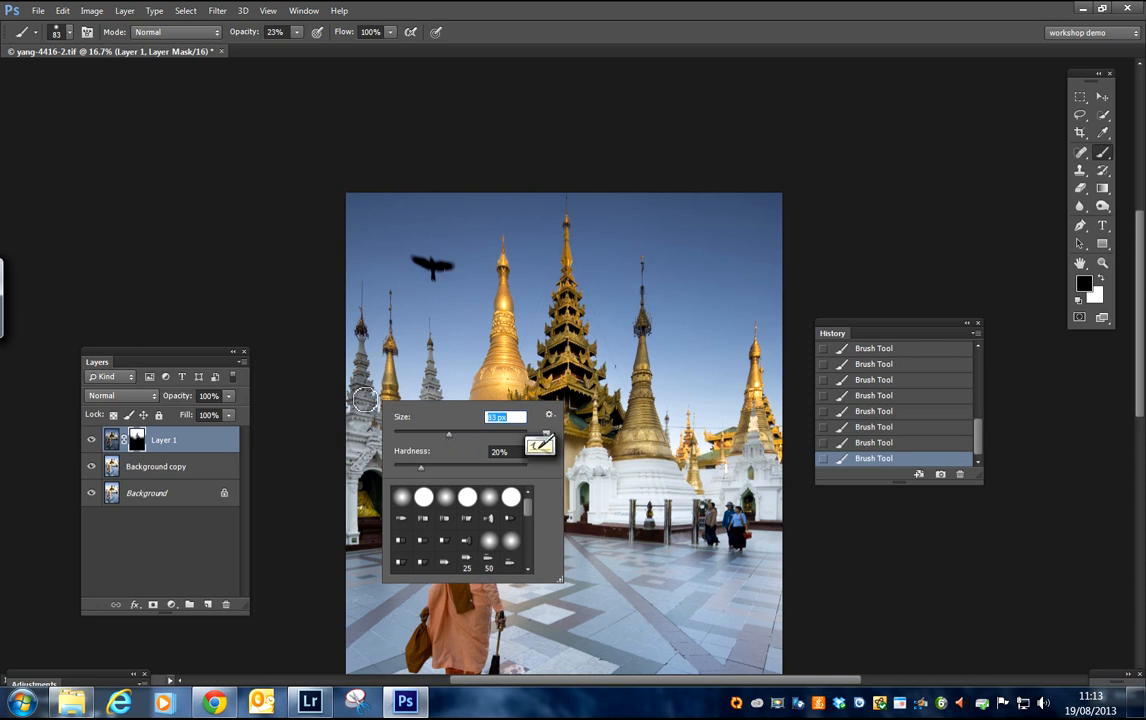
pyautogui.press('Return')
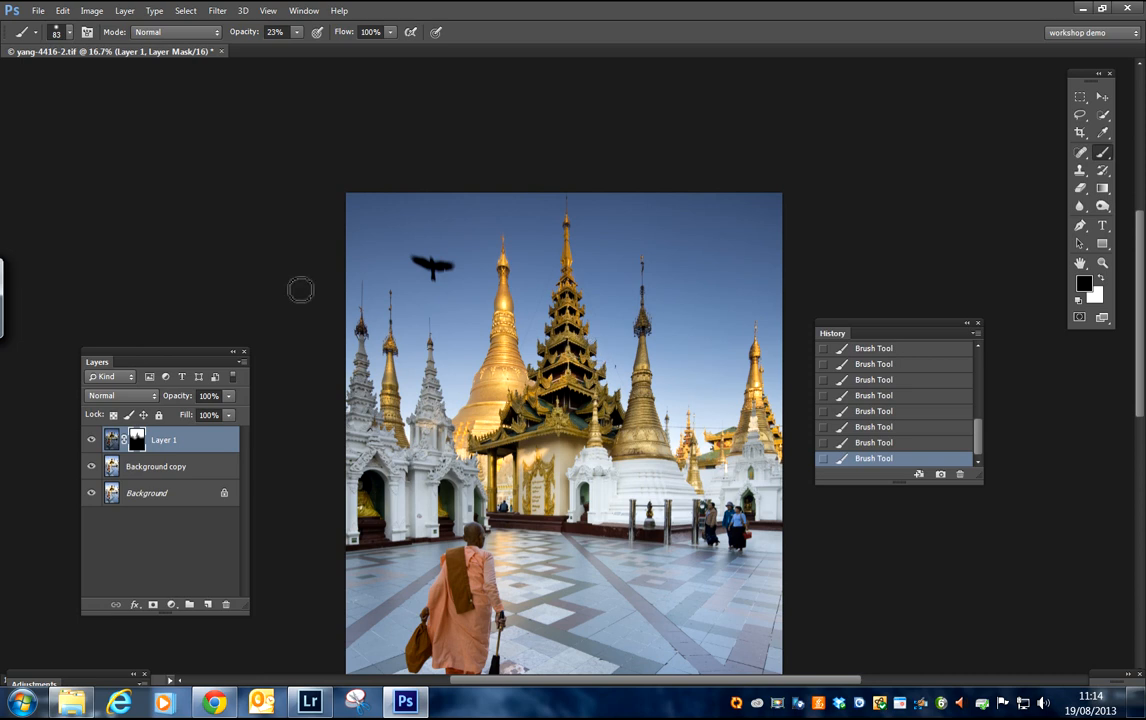
pyautogui.moveTo(298, 52); pyautogui.dragTo(308, 51)
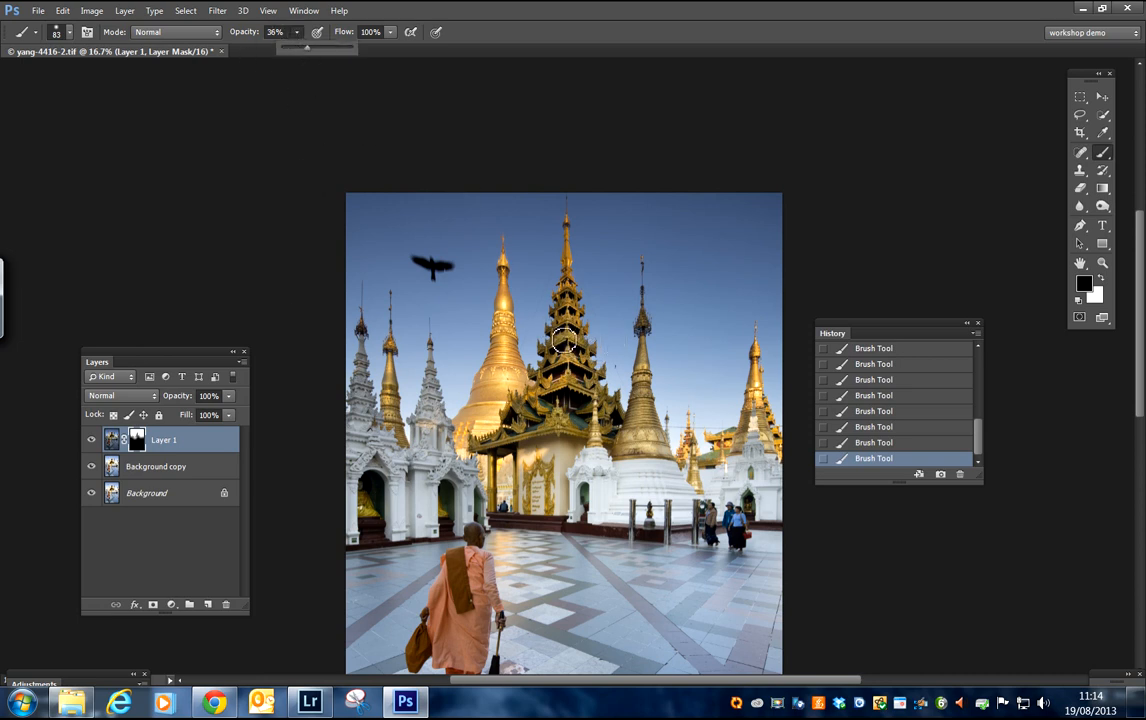
# Paint a black stroke on the mask spilling into the sky beside the central pagoda, and compare it with the previous history state.
pyautogui.click(506, 308)
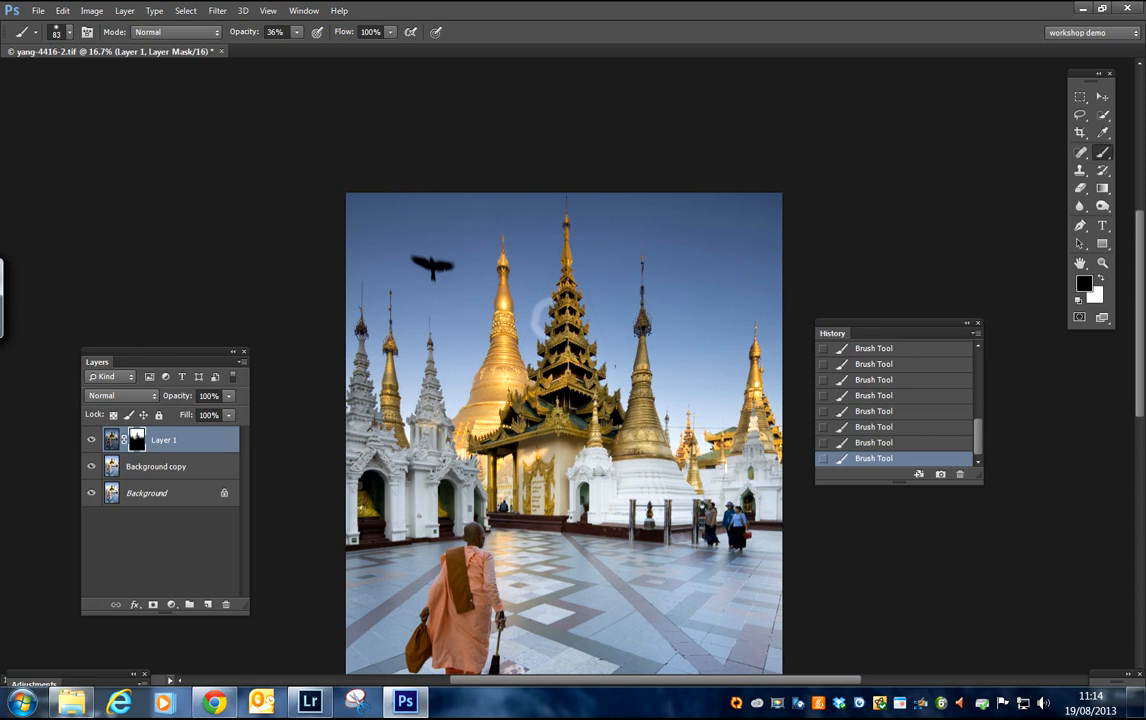
pyautogui.click(875, 443)
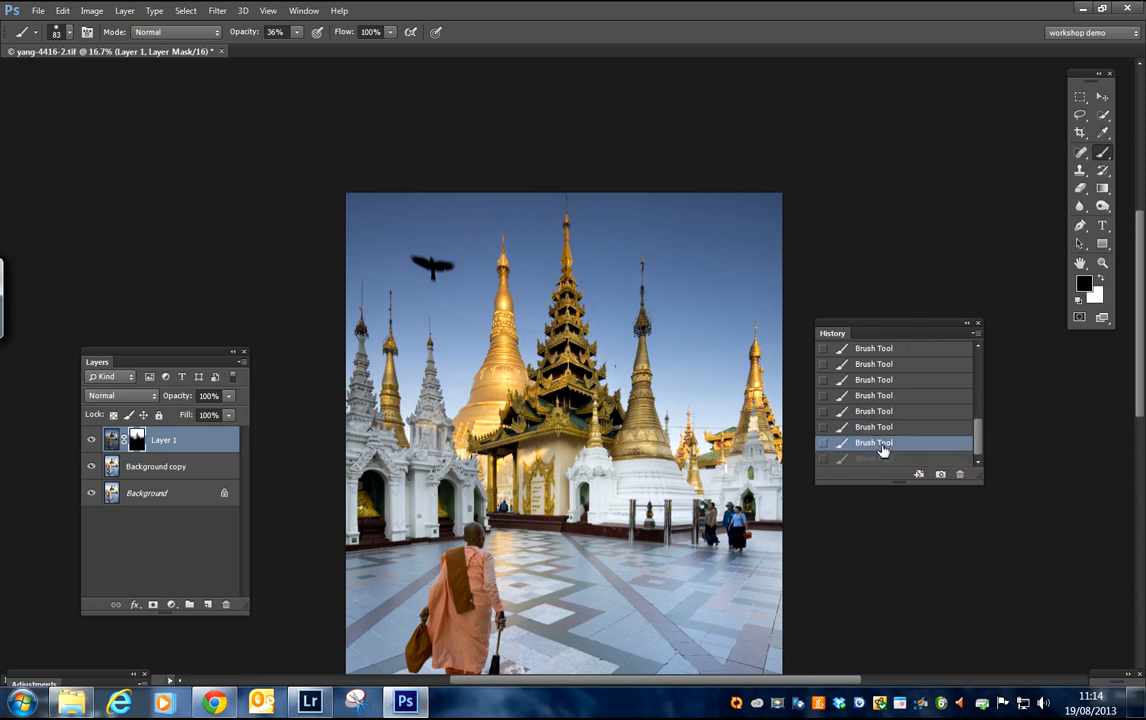
pyautogui.click(882, 459)
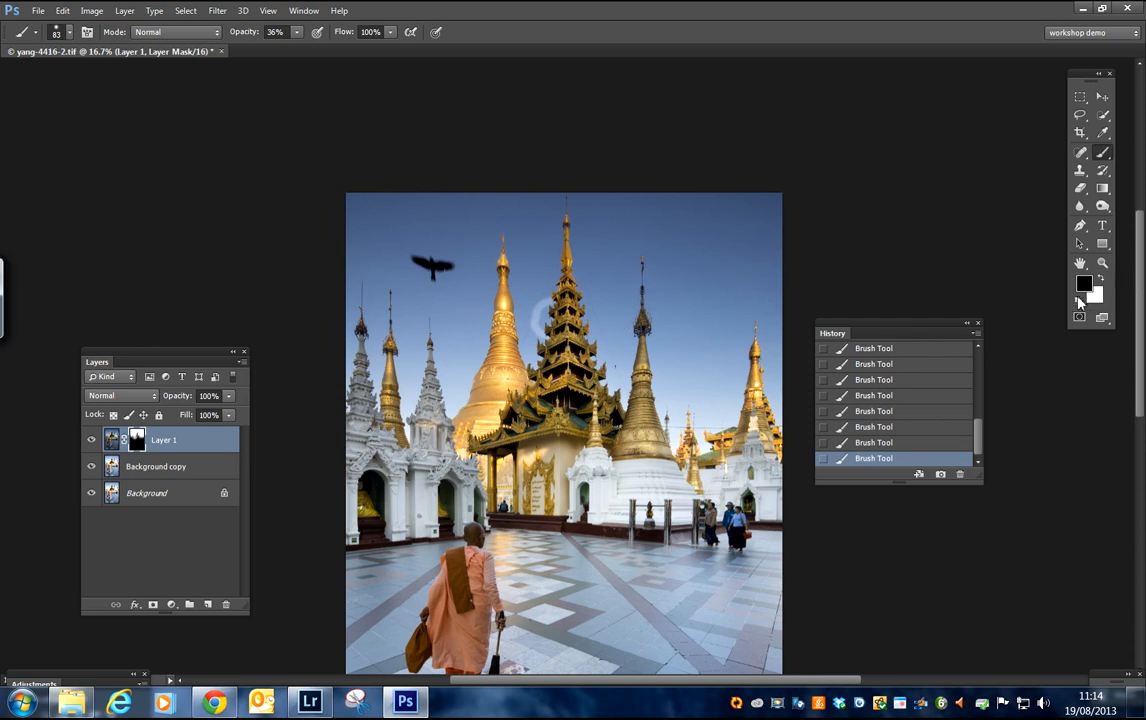
# Paint white on the mask over the spilled stroke beside the central pagoda to restore the sky, and make black the foreground colour again.
pyautogui.press('x')
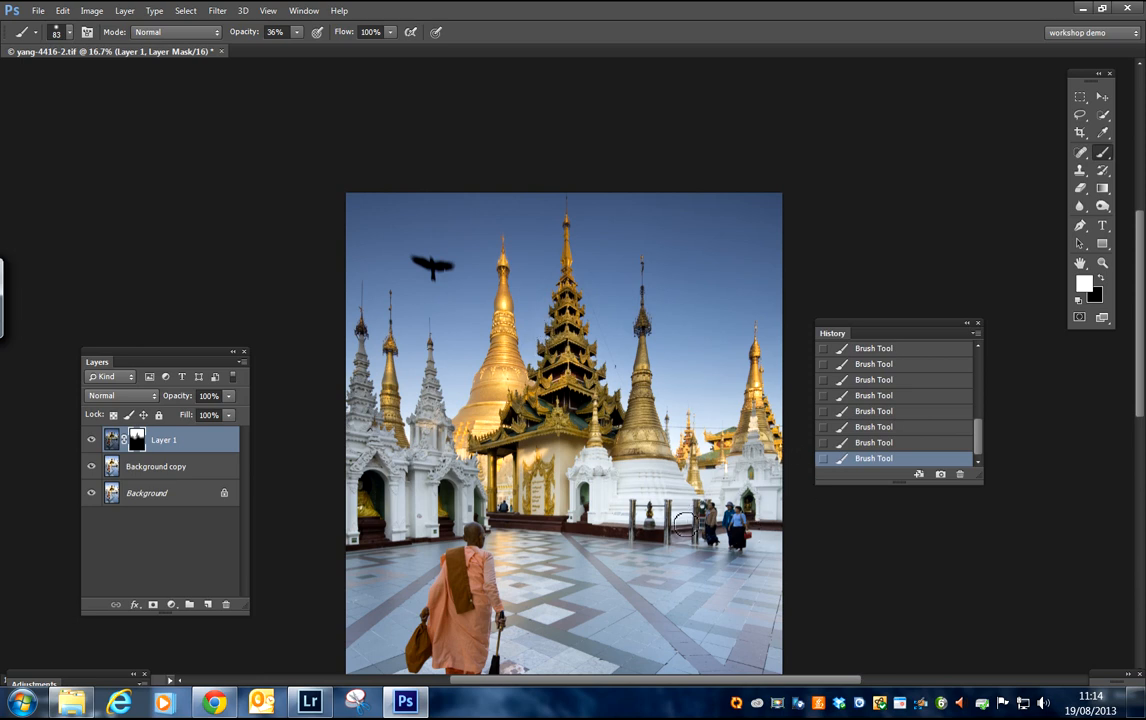
pyautogui.hotkey('ctrl', '-')
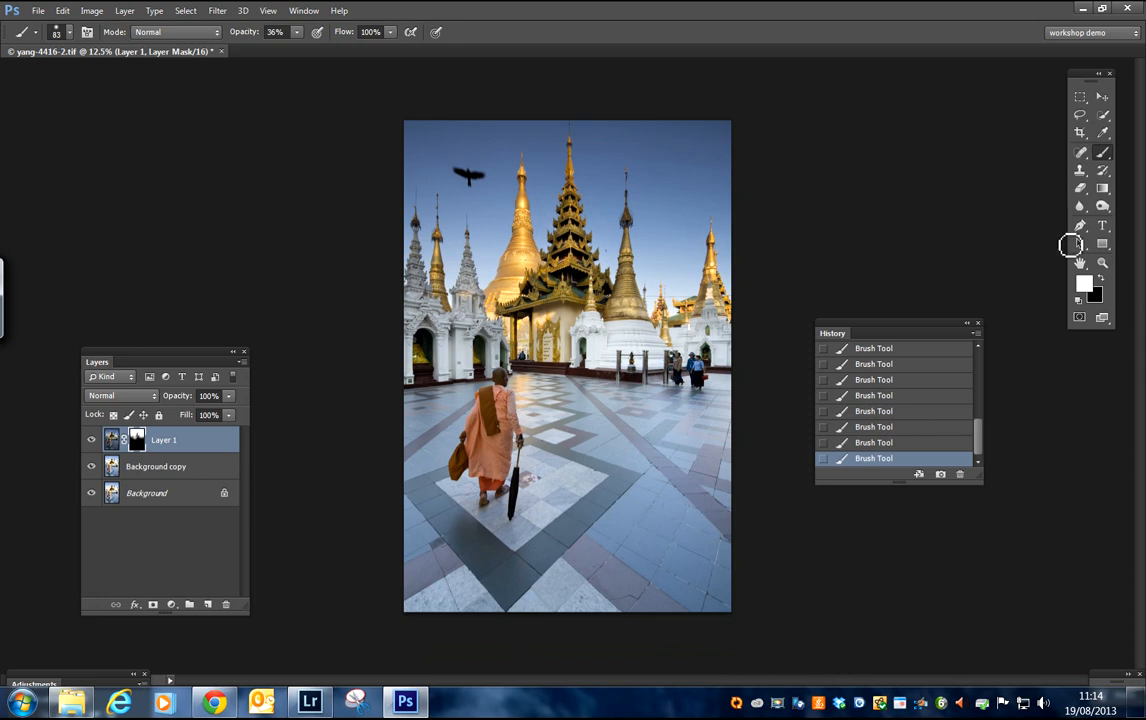
pyautogui.click(1080, 298)
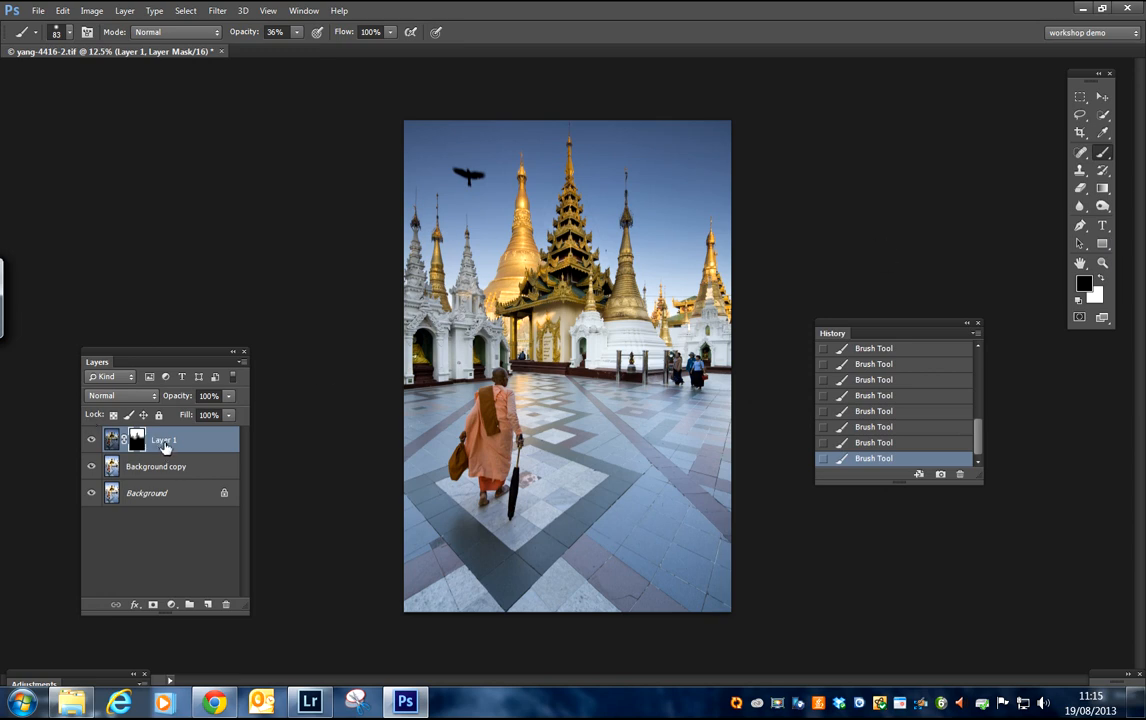
# Open Curves on Layer 1's image rather than its mask, and slightly raise the highlights and a shadow point at input 44, output 47.
pyautogui.click(112, 442)
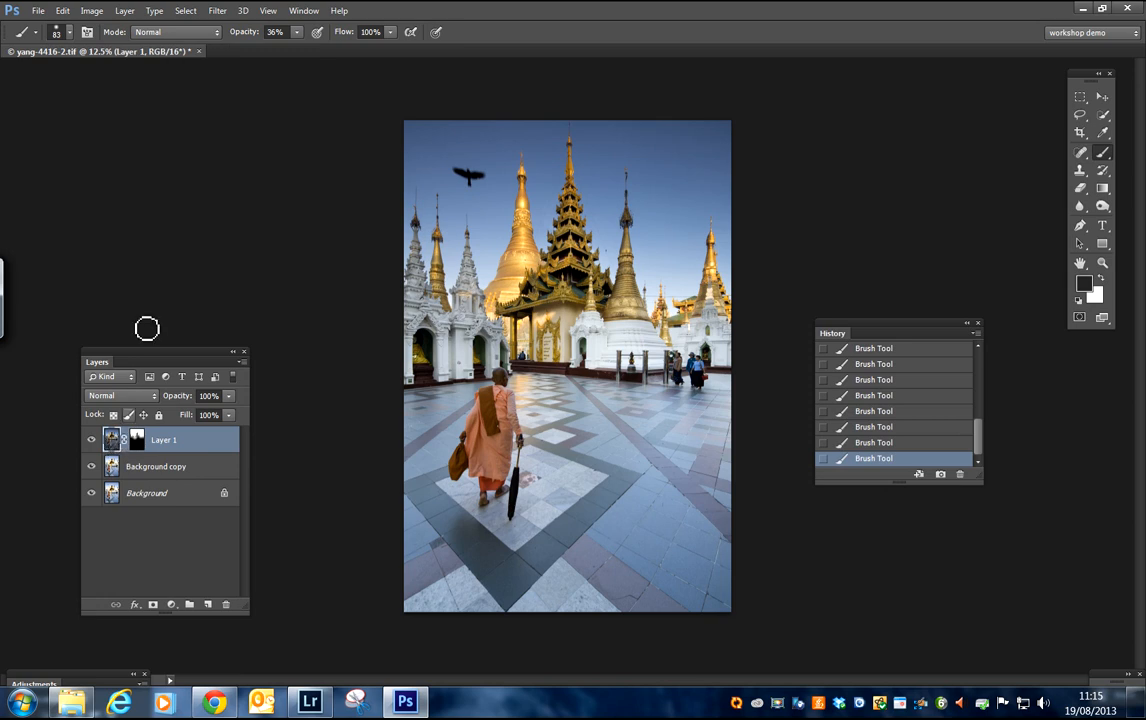
pyautogui.click(91, 11)
pyautogui.moveTo(220, 54)
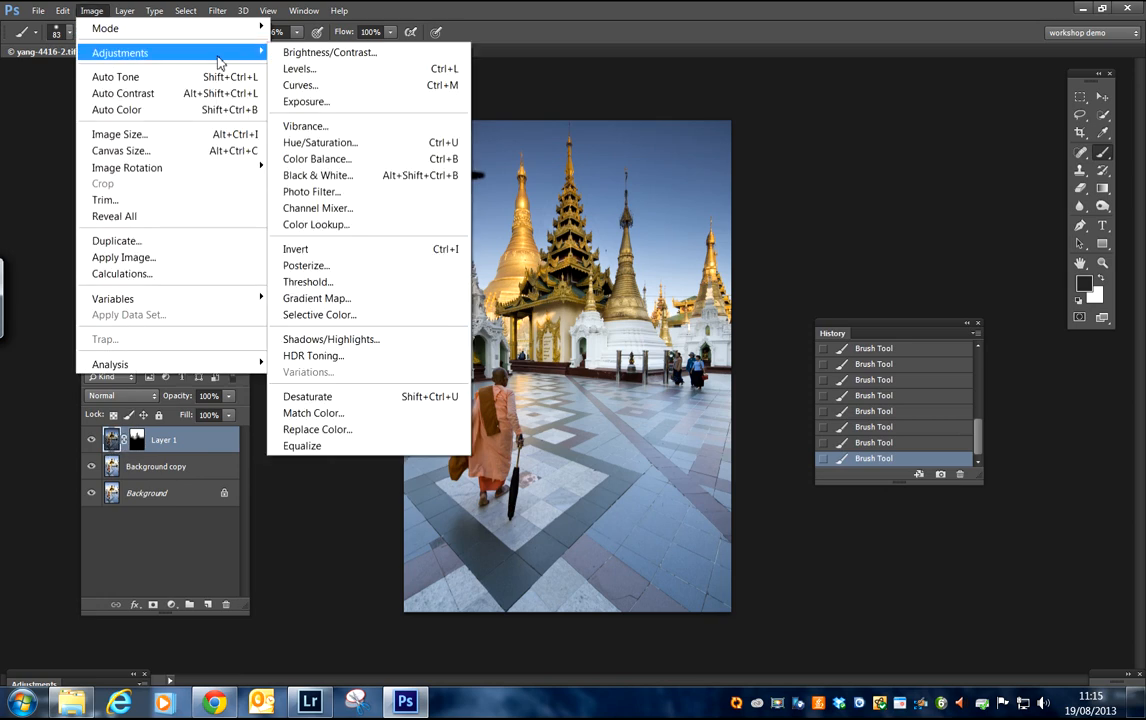
pyautogui.click(287, 82)
pyautogui.moveTo(262, 130); pyautogui.dragTo(155, 100)
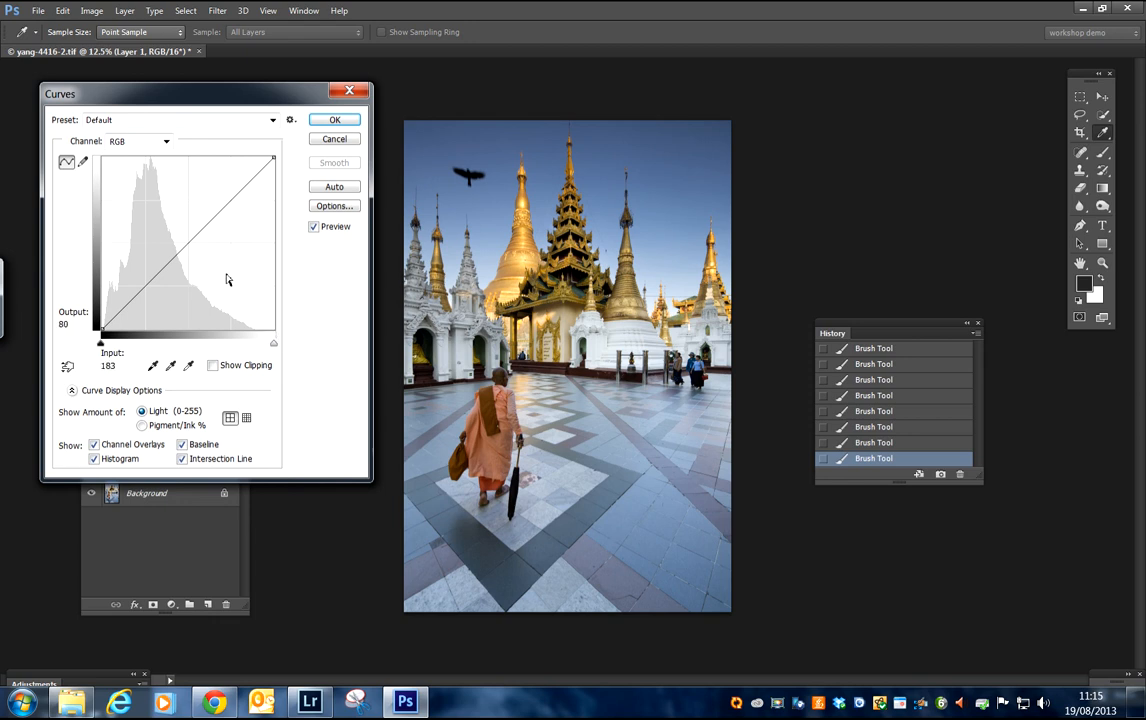
pyautogui.click(231, 198)
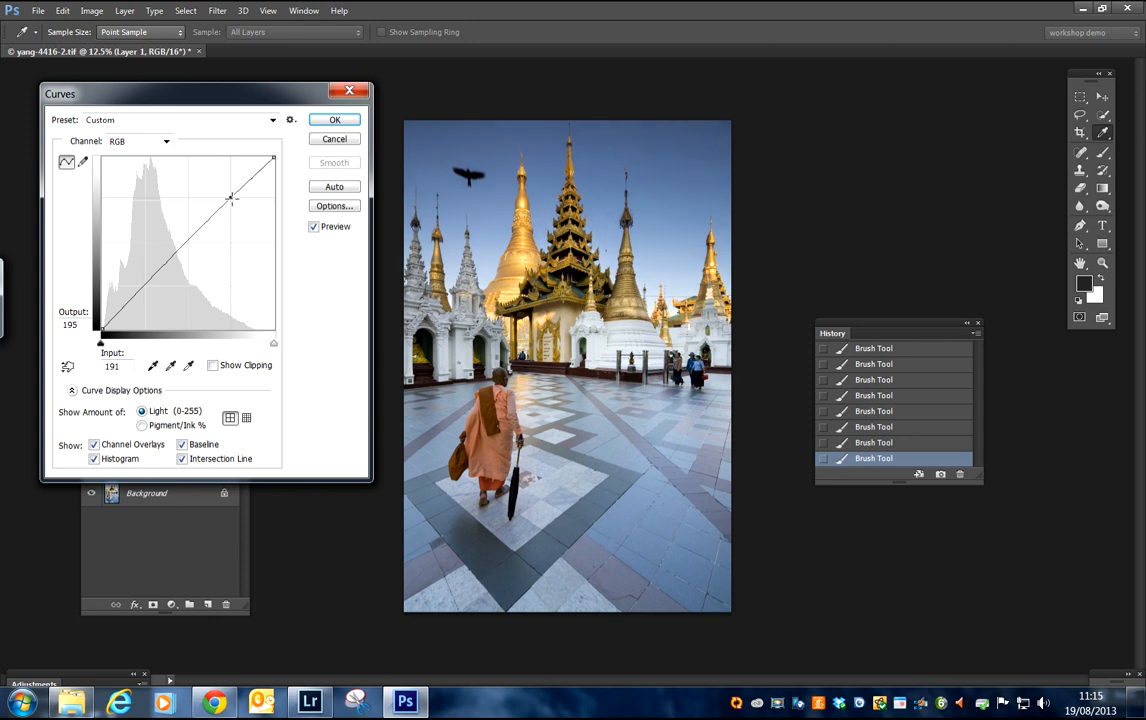
pyautogui.moveTo(231, 203); pyautogui.dragTo(230, 201)
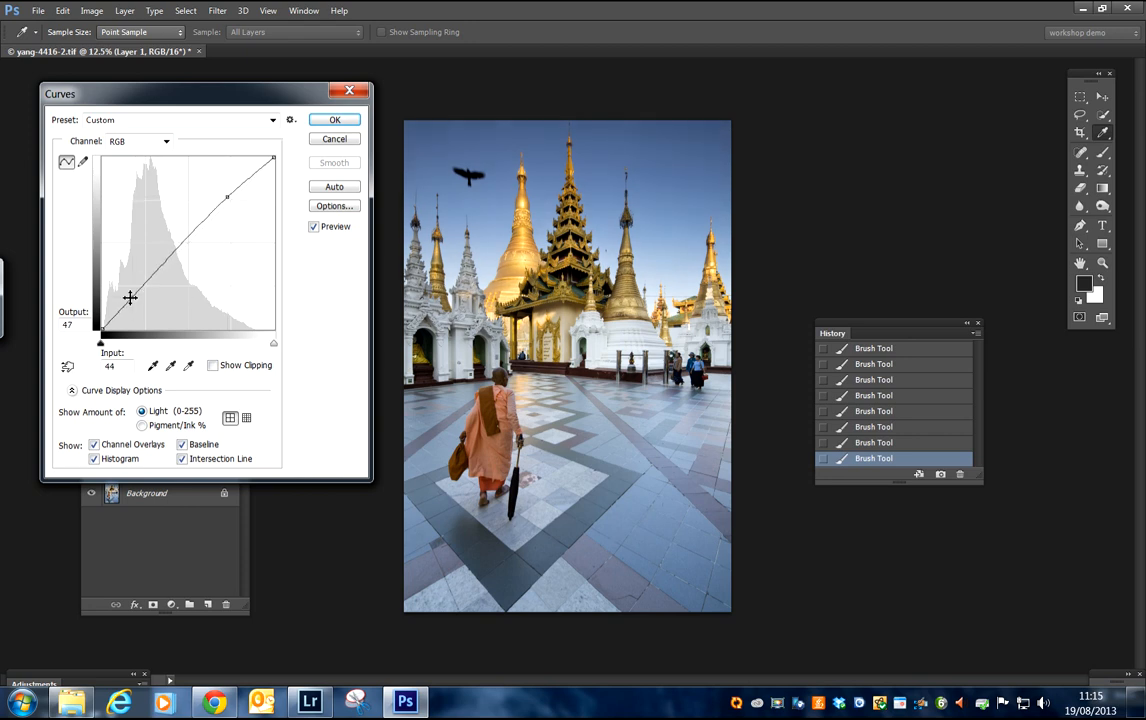
# Compare the picture with and without the Curves preview and apply the adjustment to Layer 1.
pyautogui.click(317, 229)
pyautogui.click(317, 229)
pyautogui.click(317, 229)
pyautogui.click(317, 229)
pyautogui.click(315, 228)
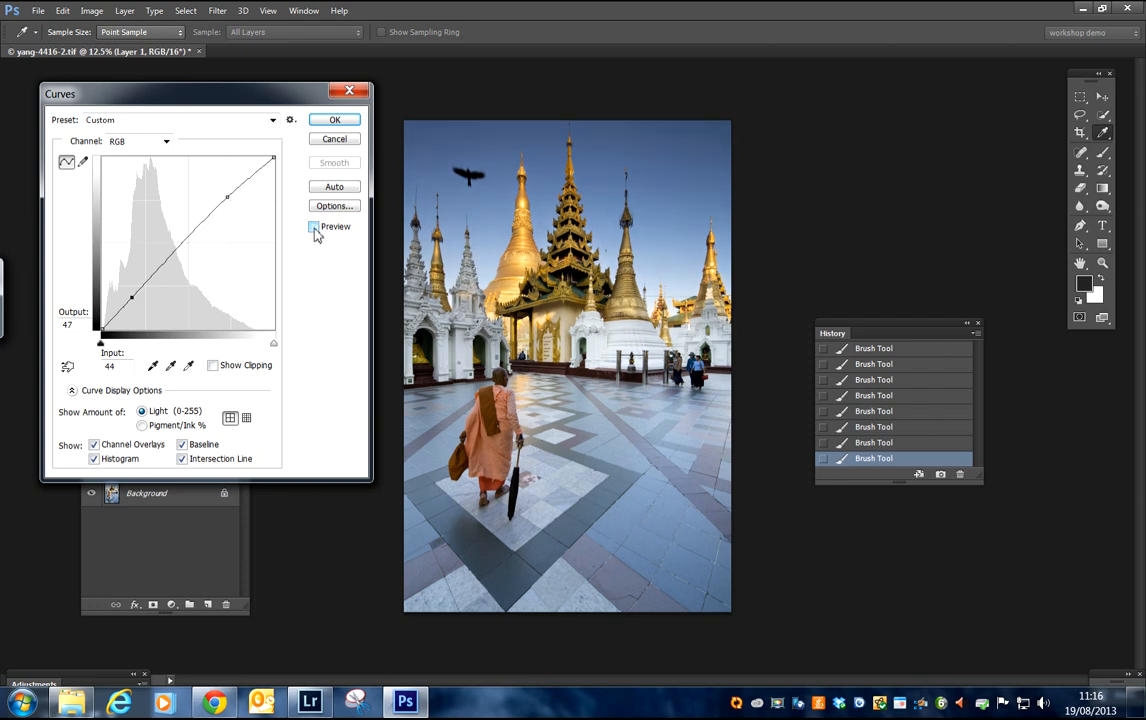
pyautogui.click(315, 228)
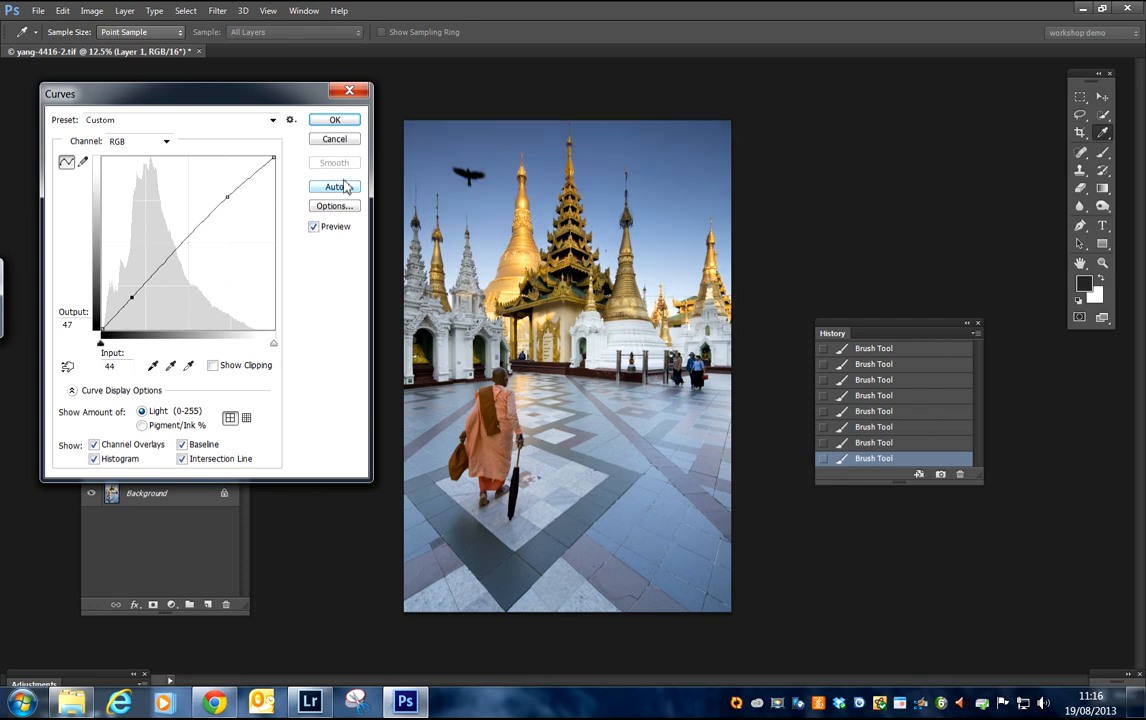
pyautogui.click(346, 122)
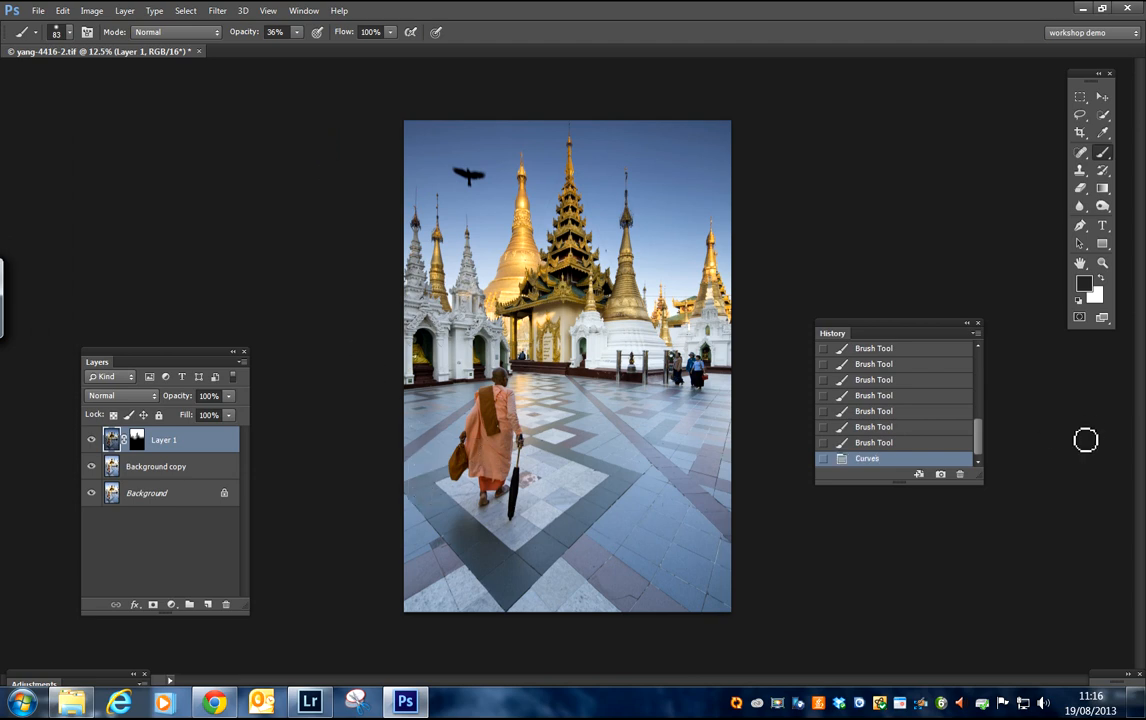
# Open Curves on the Background copy layer with clipping shown and pull the white point in to input 239.
pyautogui.click(140, 472)
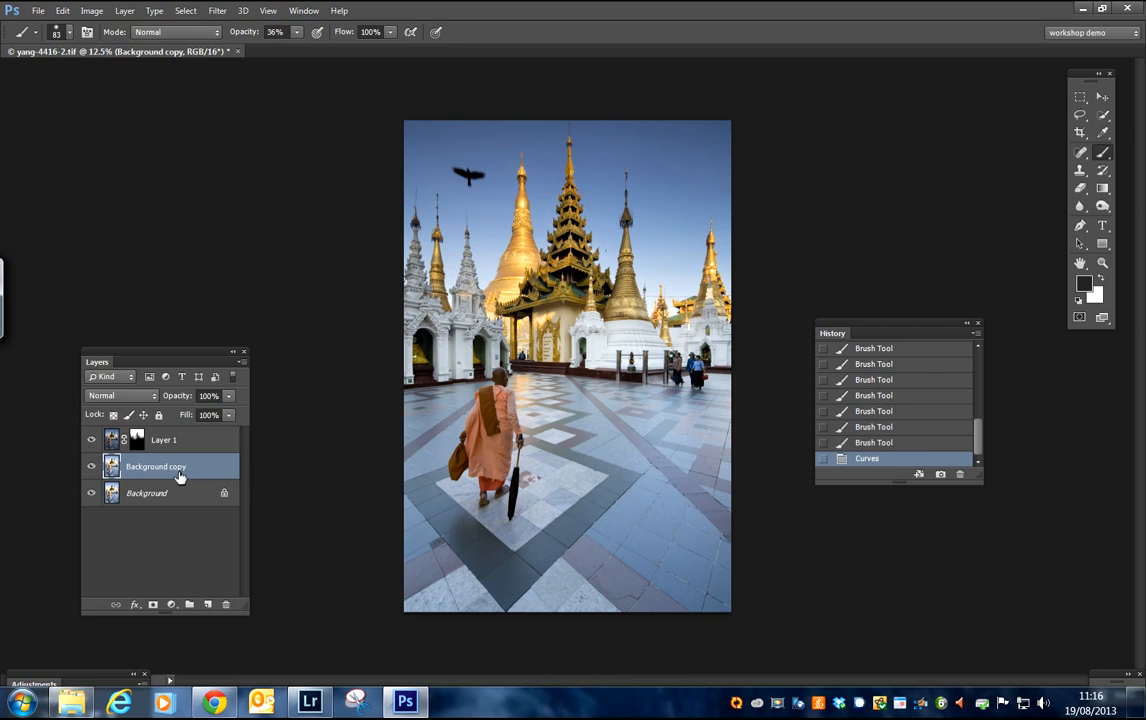
pyautogui.click(91, 10)
pyautogui.moveTo(248, 56)
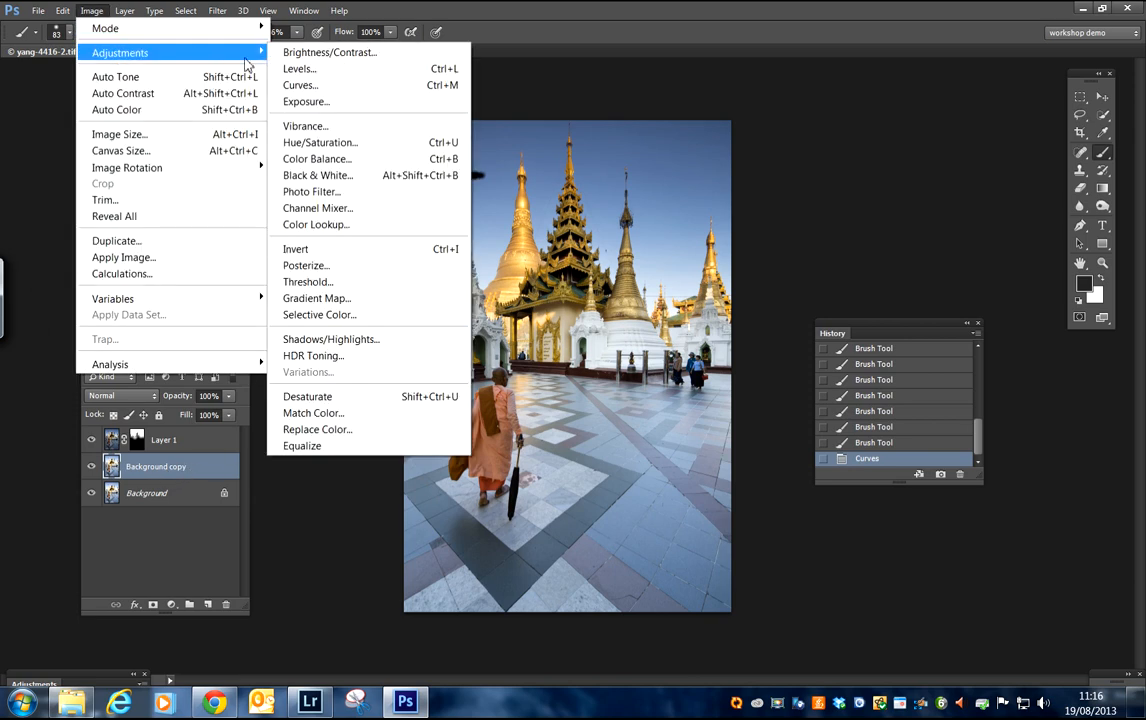
pyautogui.click(299, 86)
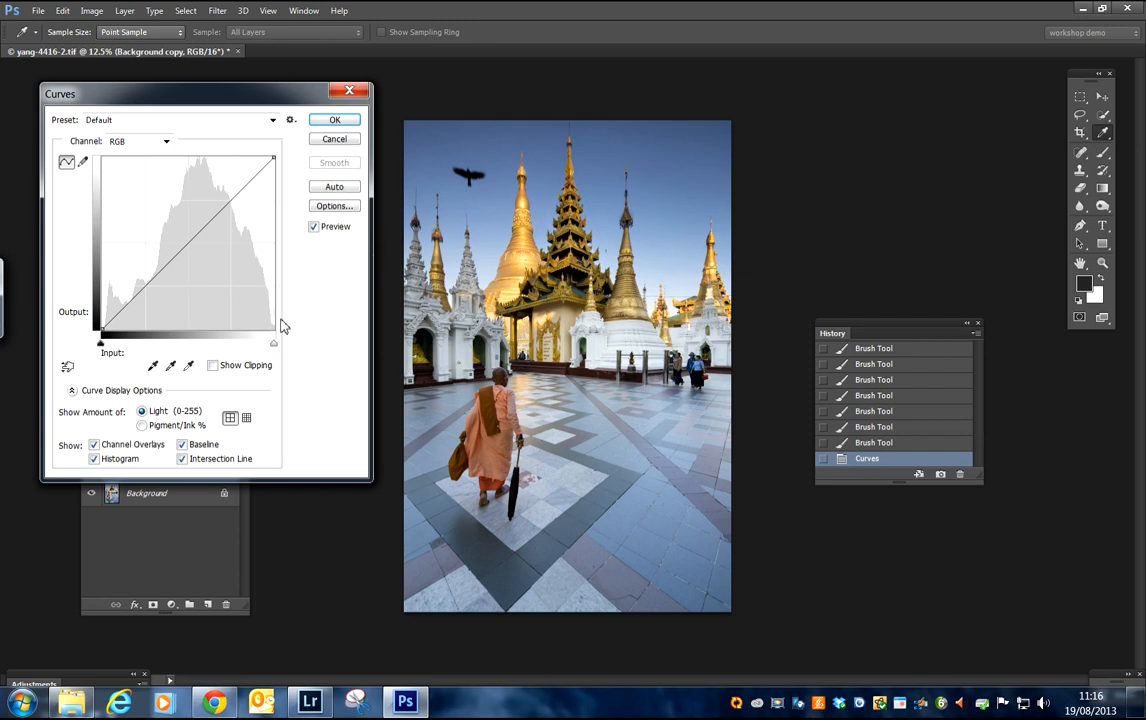
pyautogui.click(213, 366)
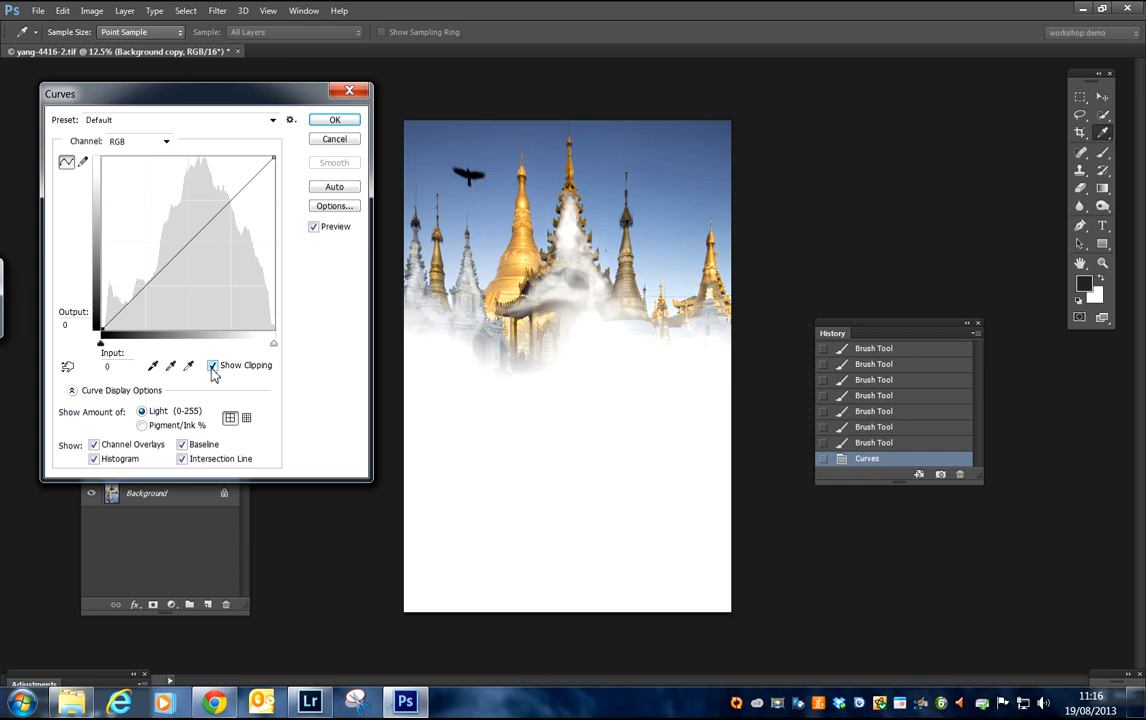
pyautogui.moveTo(274, 346); pyautogui.dragTo(268, 347)
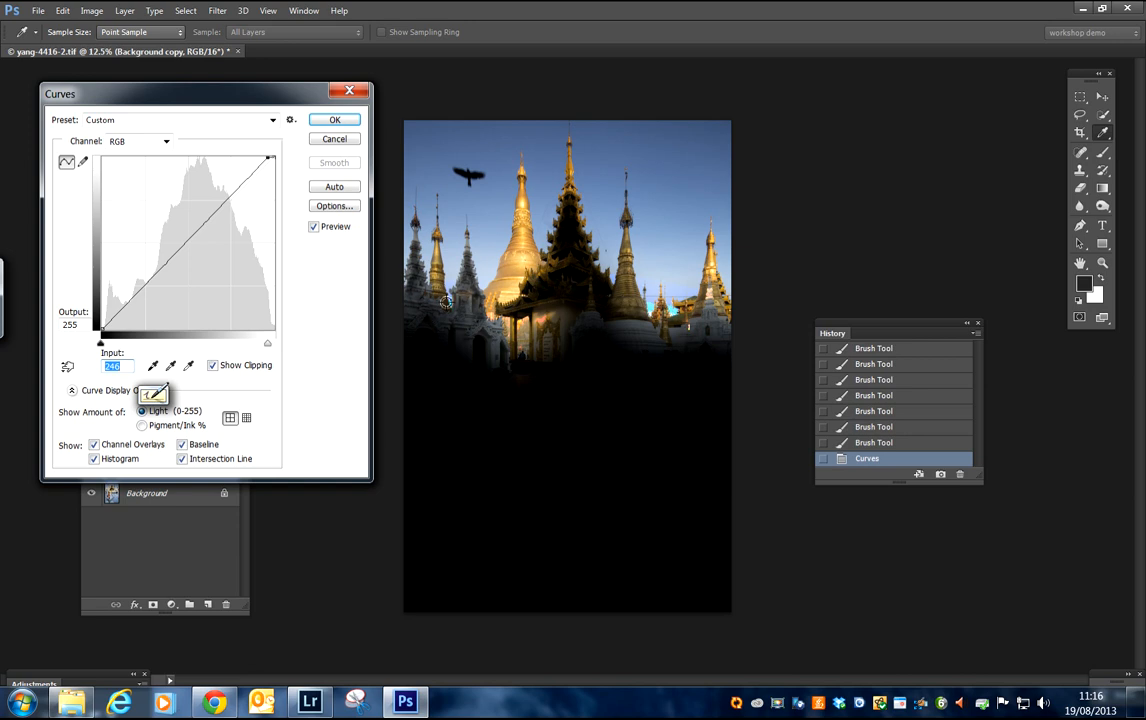
pyautogui.moveTo(220, 94)
pyautogui.mouseDown()
pyautogui.moveTo(462, 95)
pyautogui.moveTo(232, 94)
pyautogui.mouseUp()
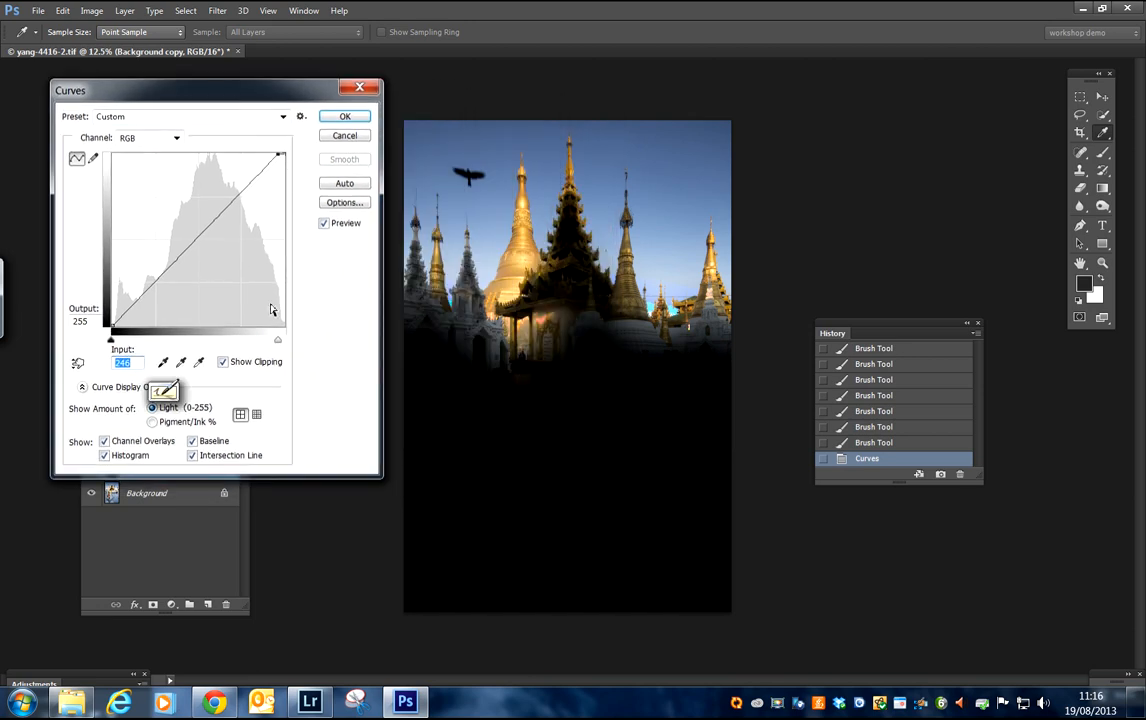
pyautogui.moveTo(278, 345); pyautogui.dragTo(273, 345)
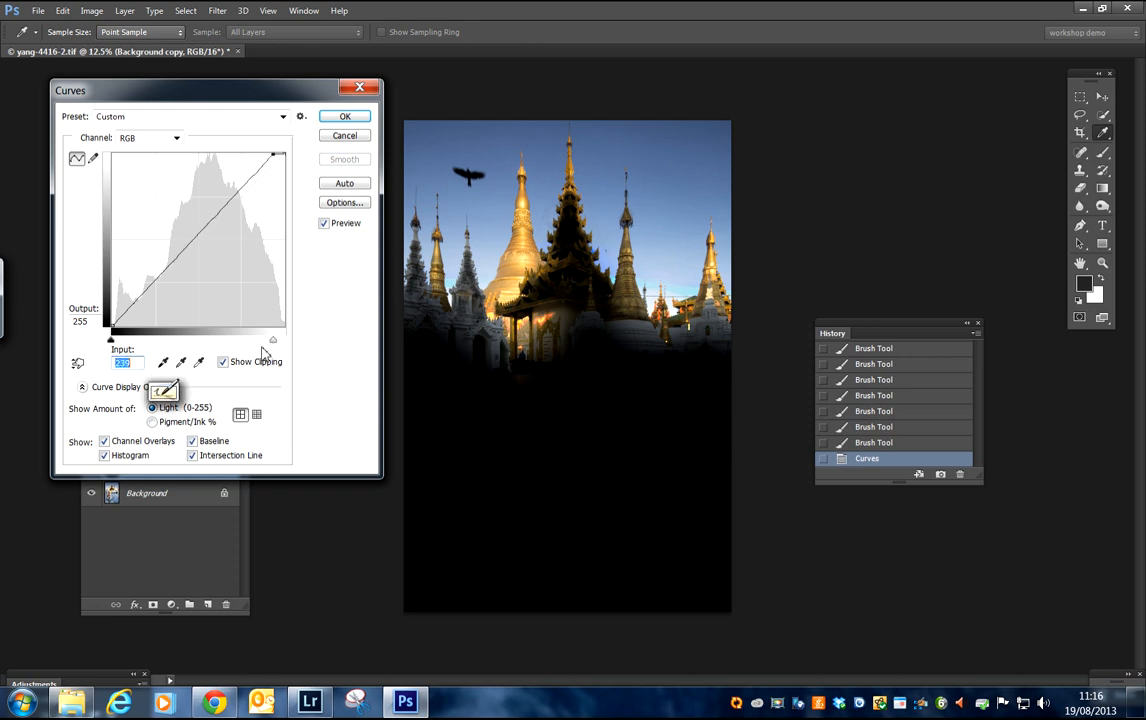
# Turn off the clipping display, compare the Curves preview on and off, and apply the adjustment to the Background copy layer.
pyautogui.click(223, 363)
pyautogui.click(325, 226)
pyautogui.click(327, 227)
pyautogui.click(325, 226)
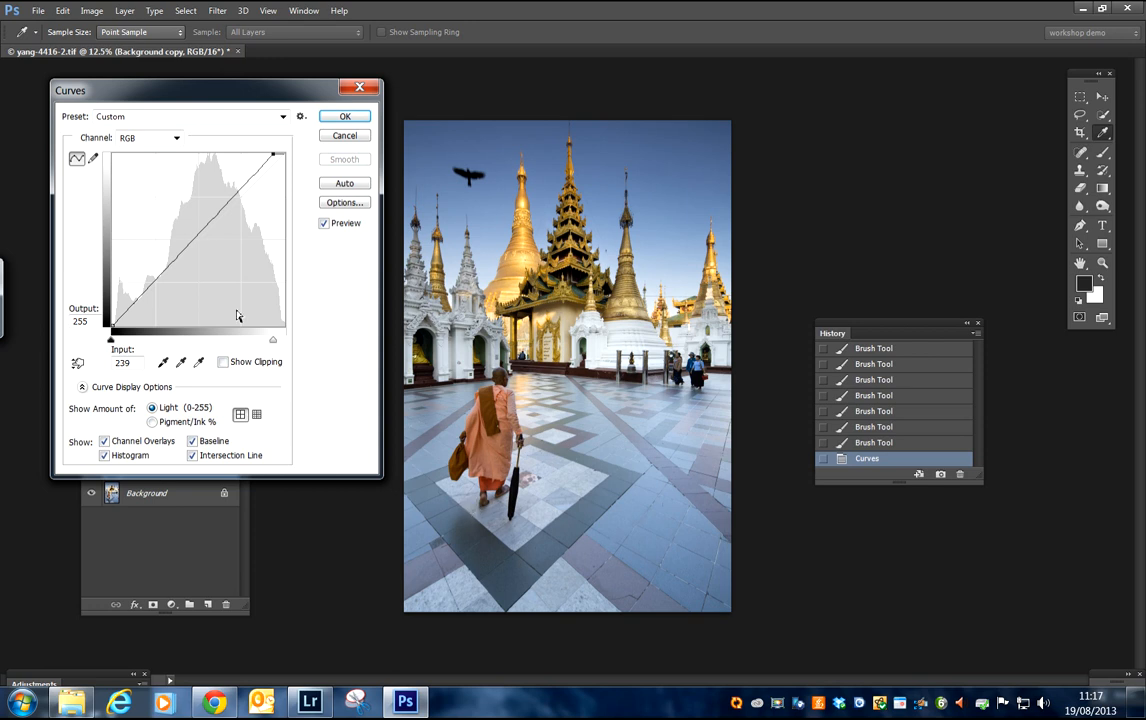
pyautogui.click(345, 118)
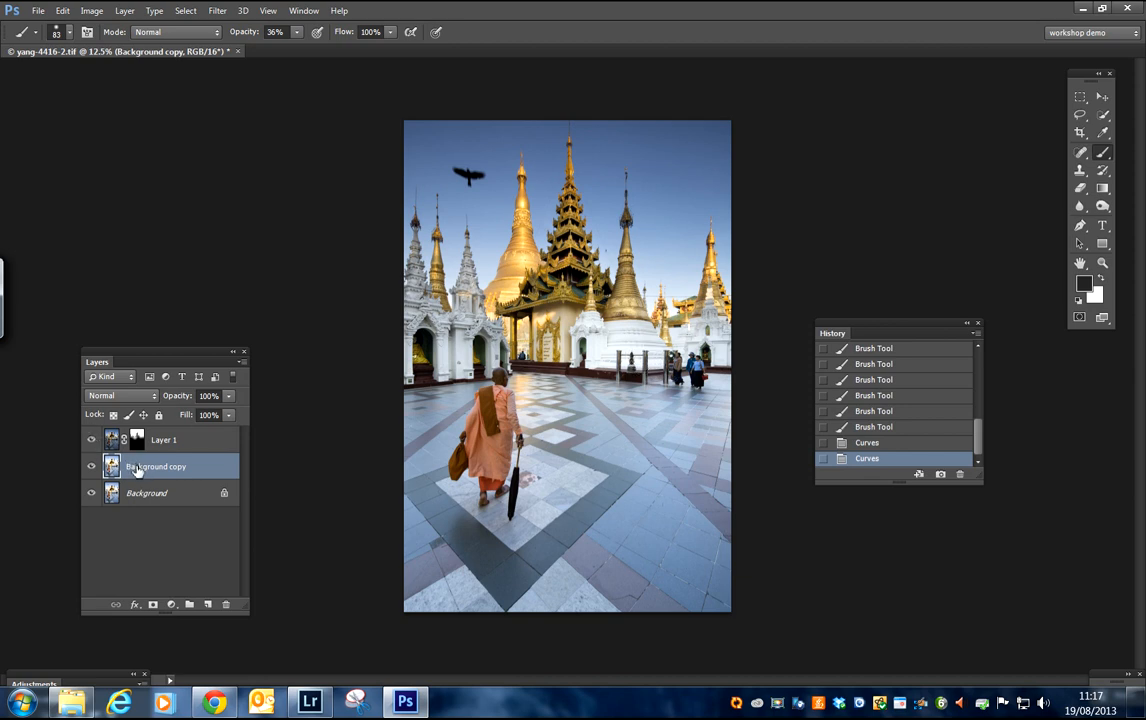
# Lasso the paved floor on the Background copy layer down to the picture's edges, leaving out the area around the robed figure.
pyautogui.click(1080, 114)
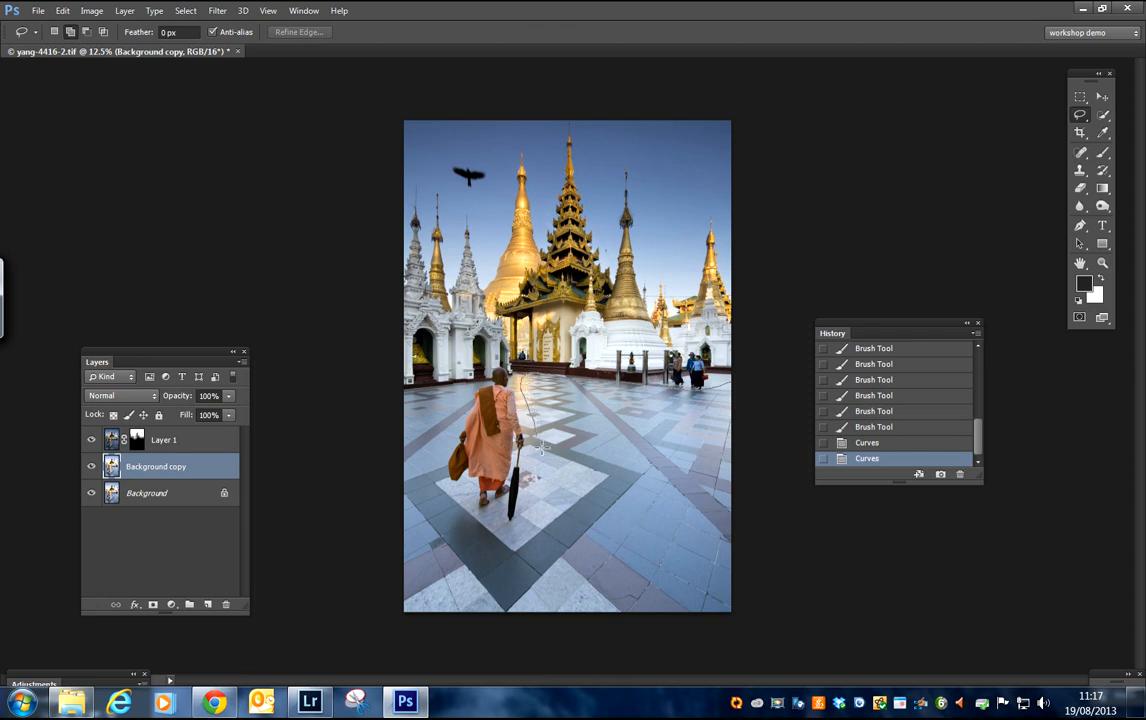
pyautogui.moveTo(536, 520)
pyautogui.mouseDown()
pyautogui.moveTo(500, 539)
pyautogui.moveTo(447, 497)
pyautogui.mouseUp()
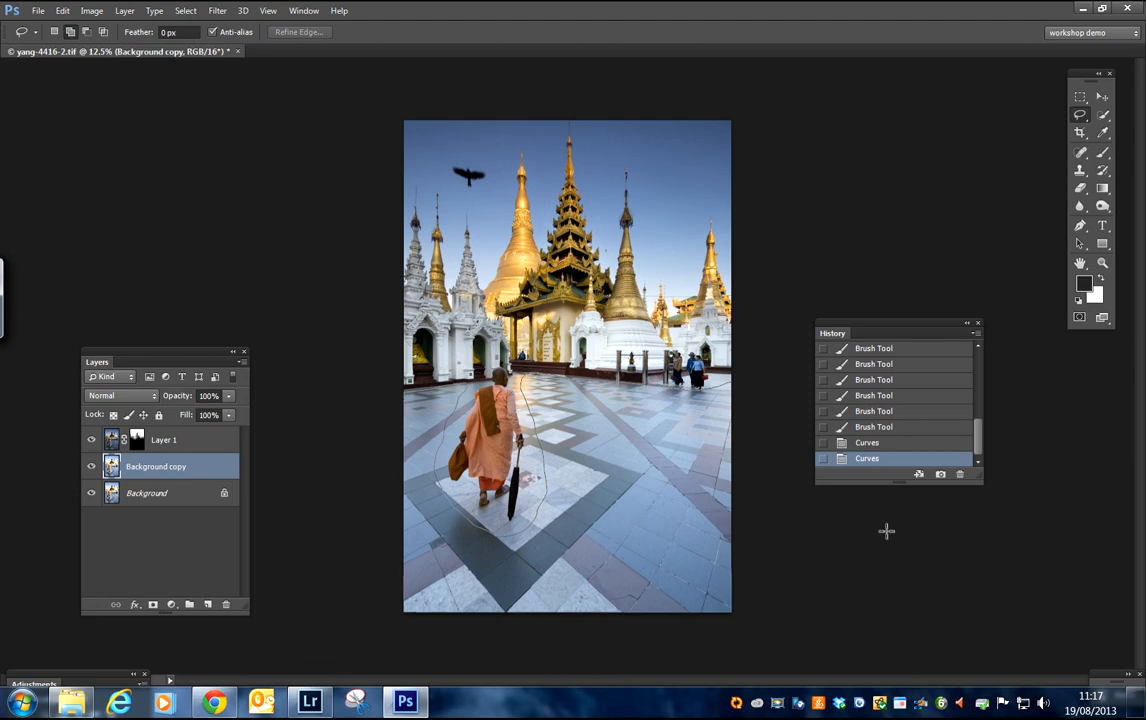
pyautogui.moveTo(798, 389)
pyautogui.mouseDown()
pyautogui.moveTo(728, 330)
pyautogui.moveTo(707, 392)
pyautogui.mouseUp()
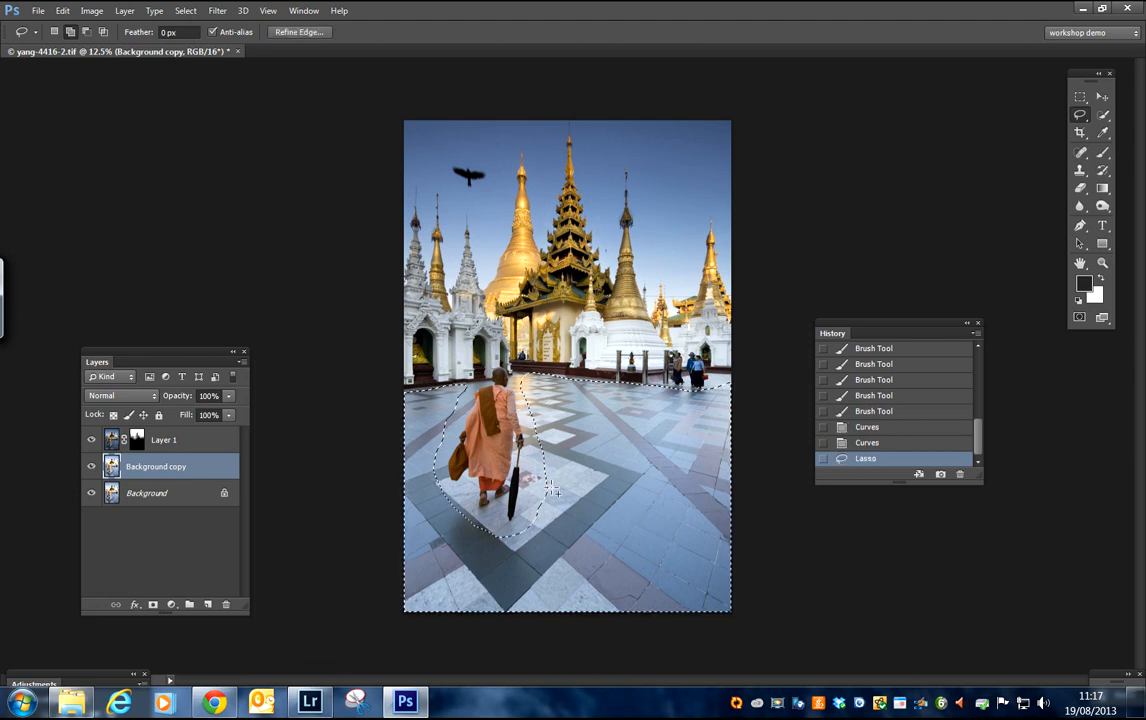
# Soften the floor selection with the Feather 150 action and put the actions list away.
pyautogui.hotkey('alt', 'F9')
pyautogui.moveTo(931, 256); pyautogui.dragTo(885, 242)
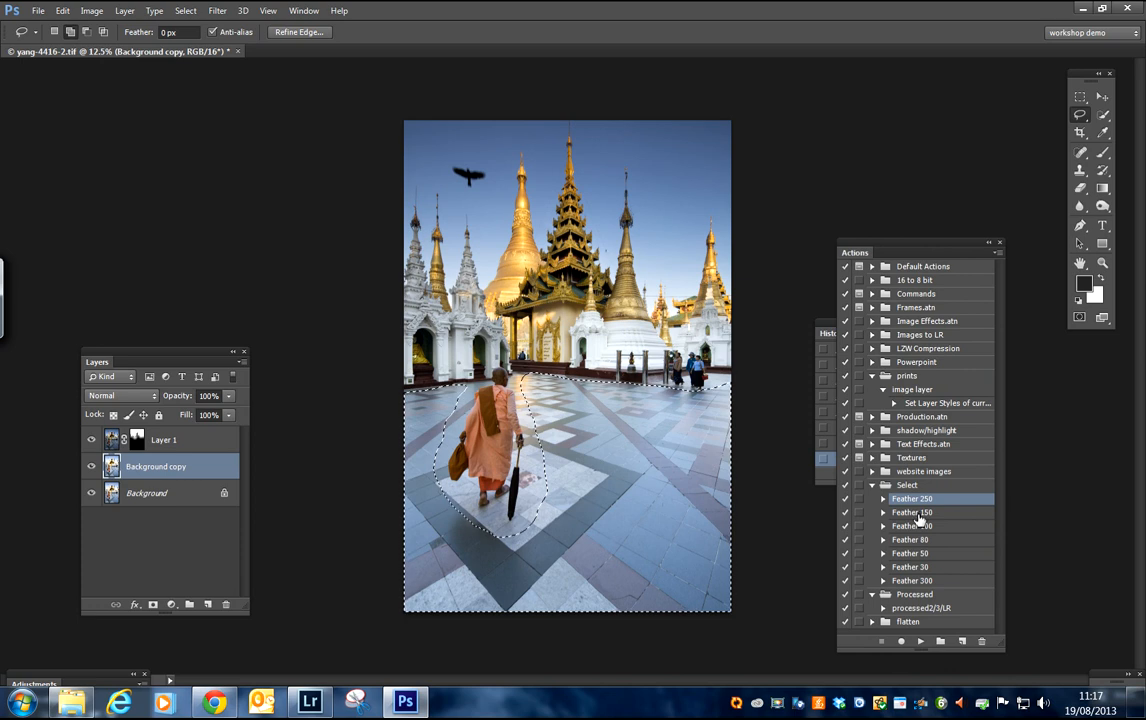
pyautogui.click(918, 514)
pyautogui.click(921, 642)
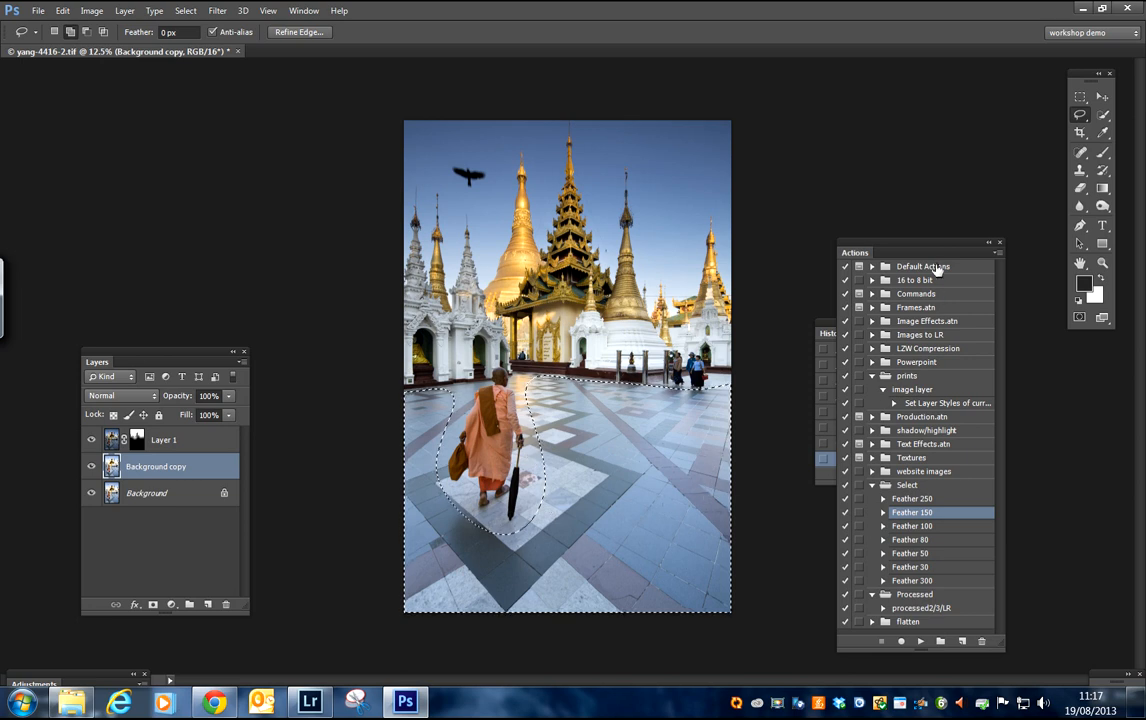
pyautogui.moveTo(905, 246); pyautogui.dragTo(1145, 236)
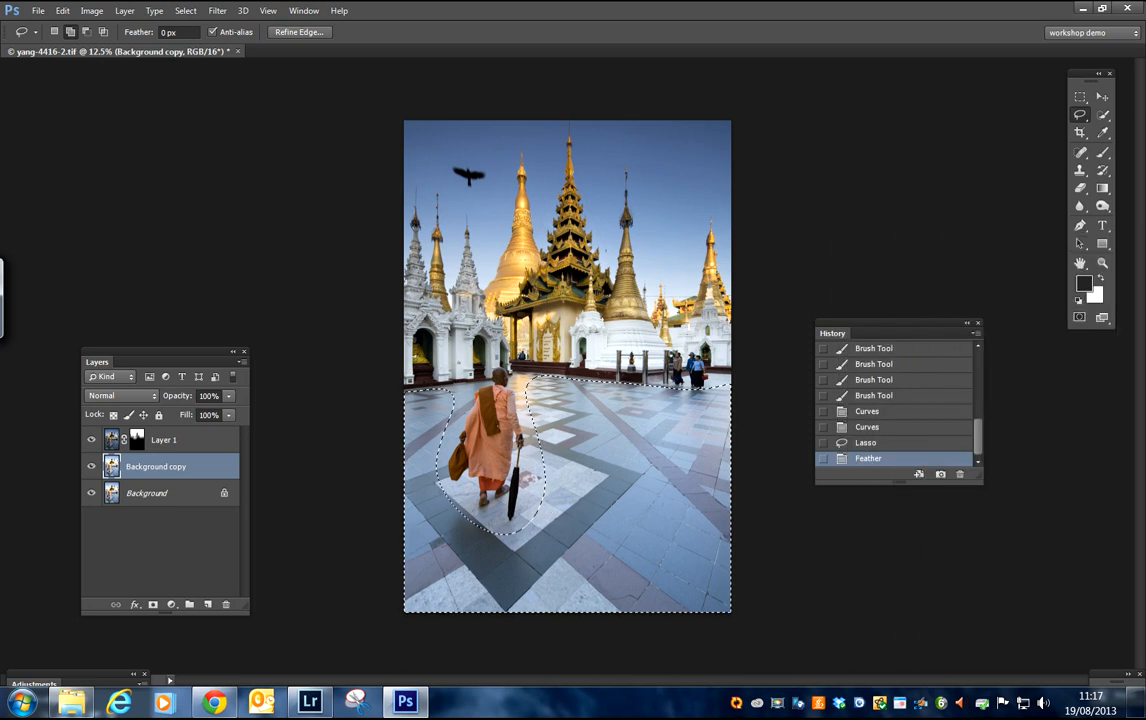
# Open Curves for the selected floor and, checking the clipping display, set the white point to input 237 and the black point to input 8.
pyautogui.click(91, 11)
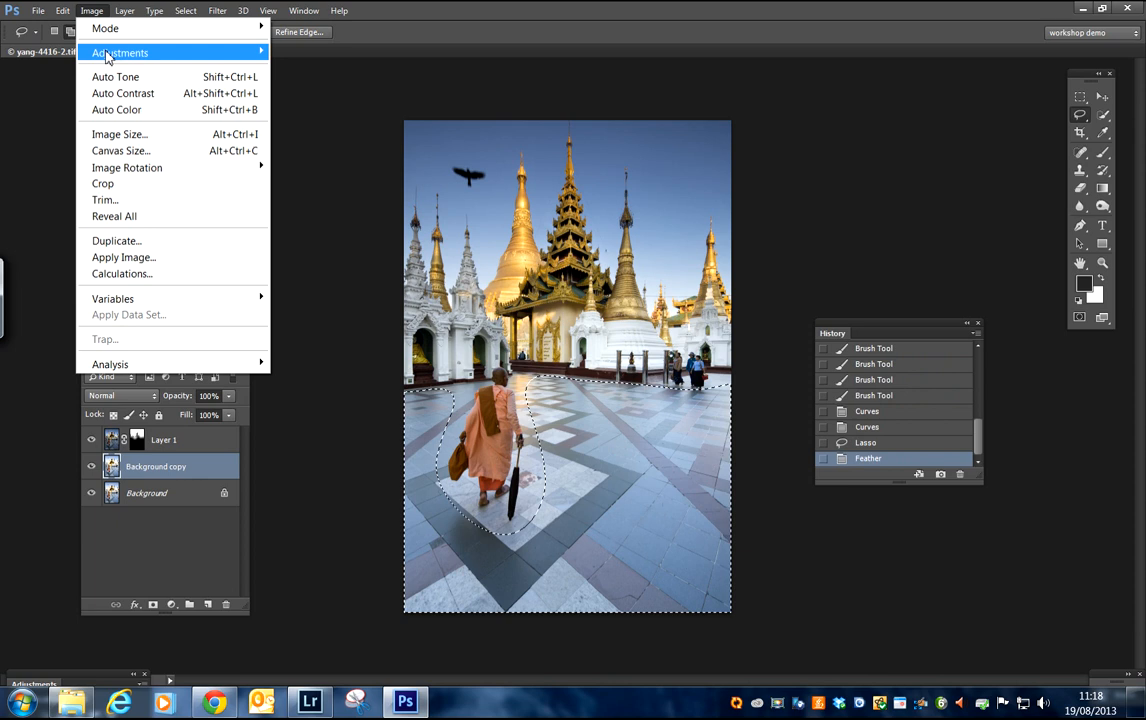
pyautogui.moveTo(167, 53)
pyautogui.click(299, 85)
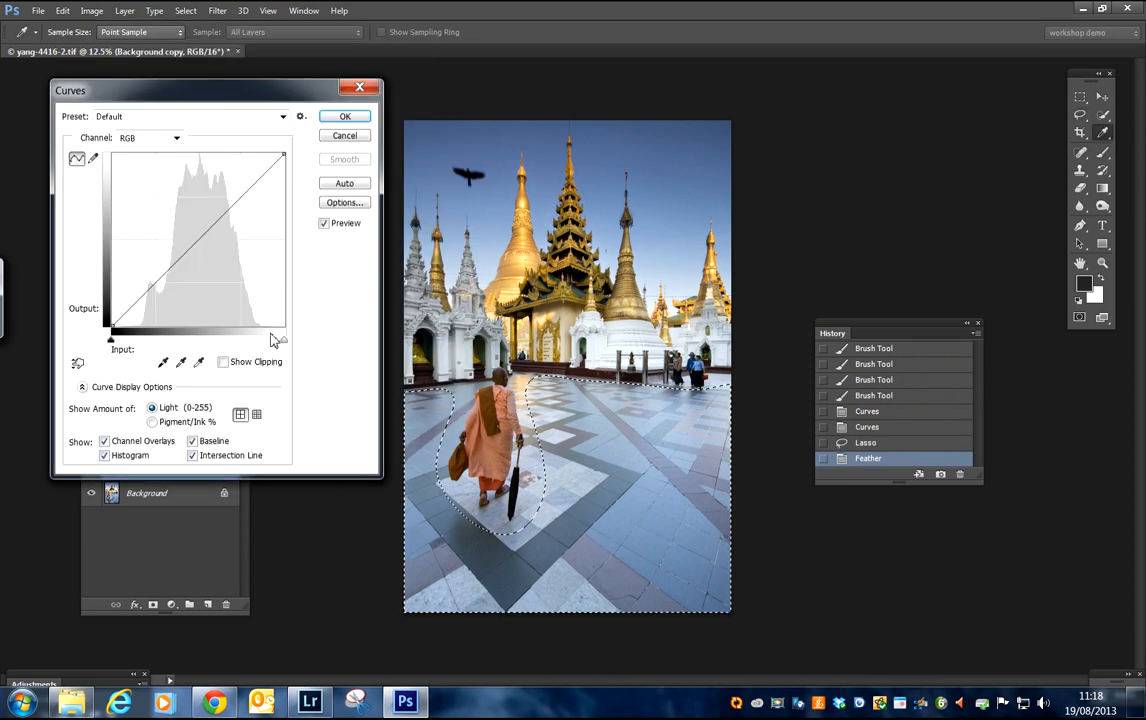
pyautogui.moveTo(285, 341); pyautogui.dragTo(271, 341)
pyautogui.click(224, 363)
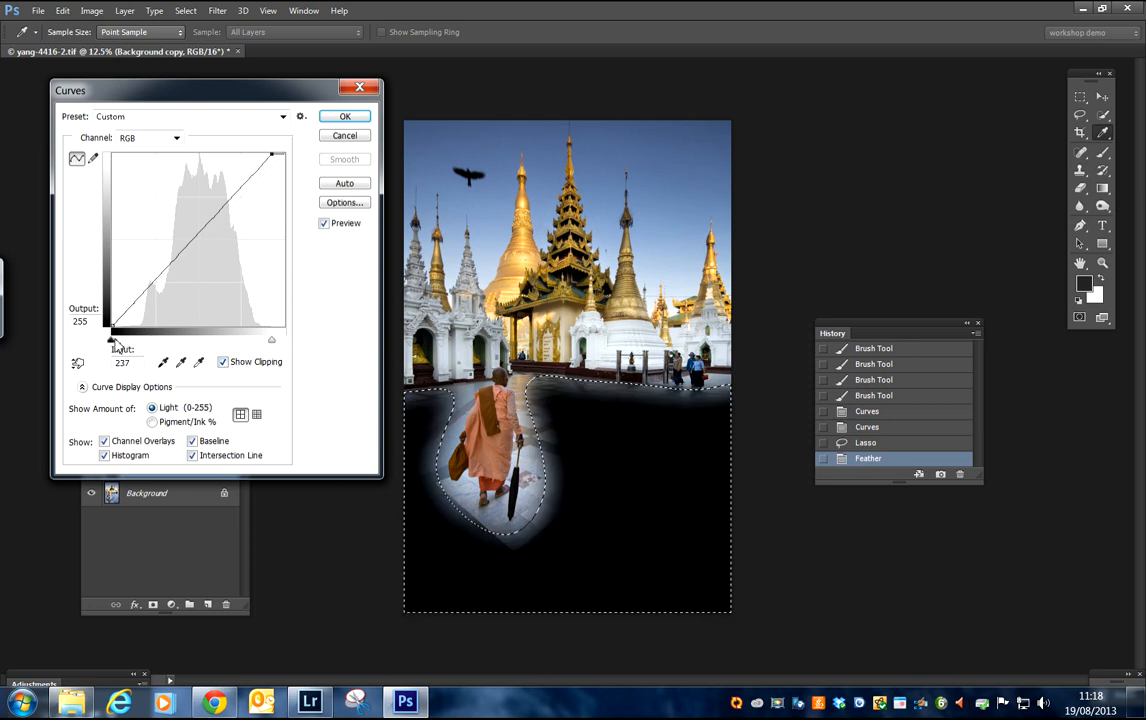
pyautogui.moveTo(111, 341); pyautogui.dragTo(116, 345)
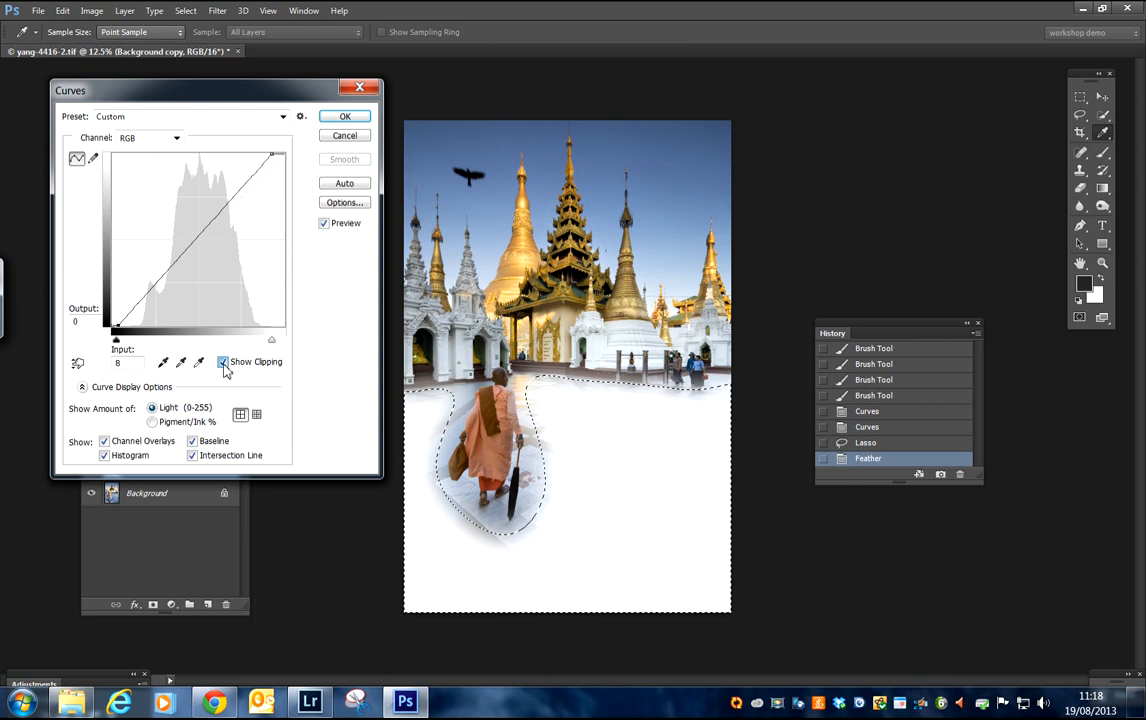
pyautogui.click(222, 361)
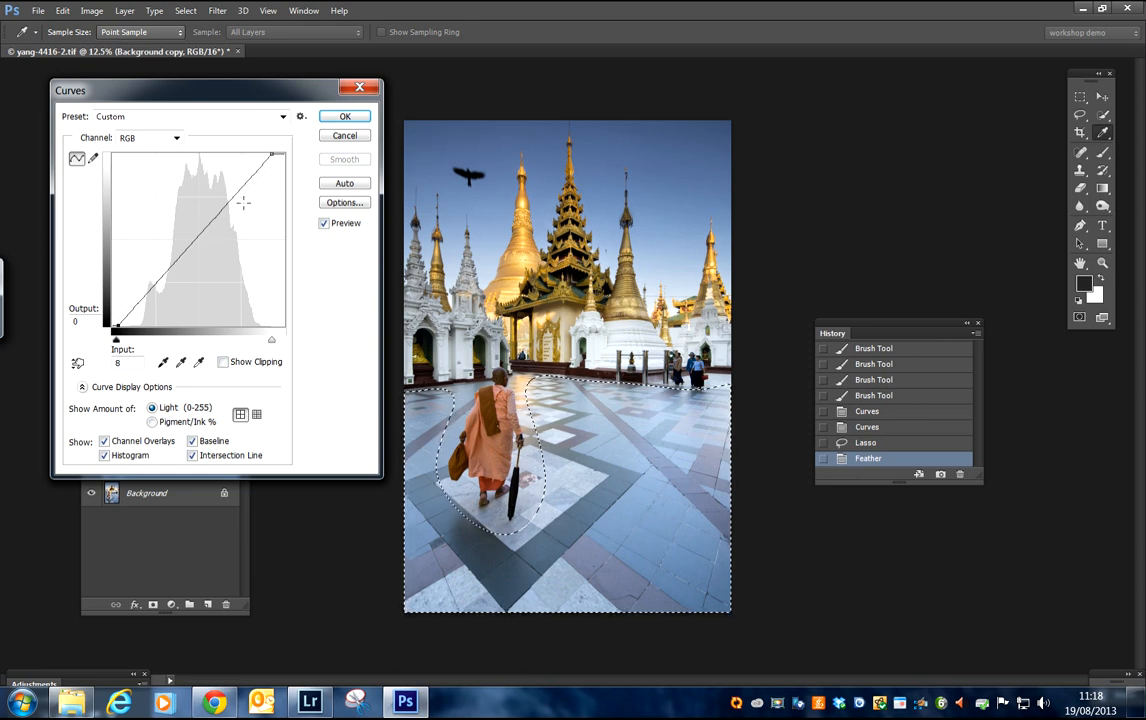
# Add curve points at input 182, output 200 and input 49, output 45, compare the preview, and apply the adjustment to the floor.
pyautogui.moveTo(239, 192); pyautogui.dragTo(226, 203)
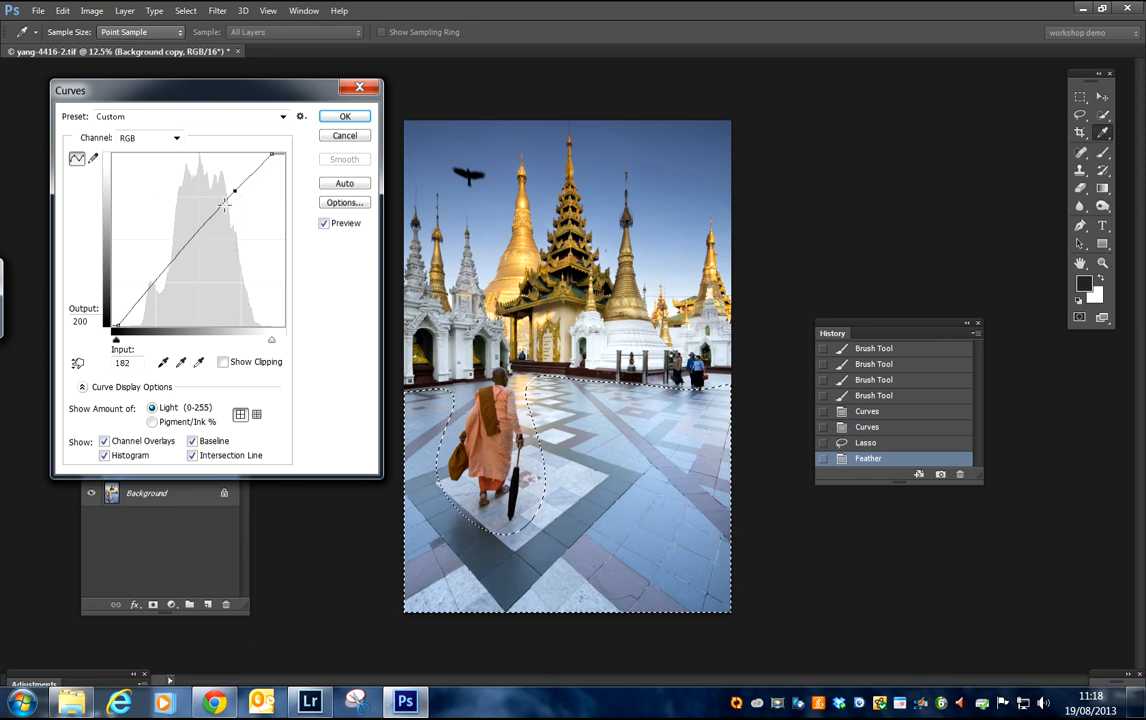
pyautogui.click(145, 294)
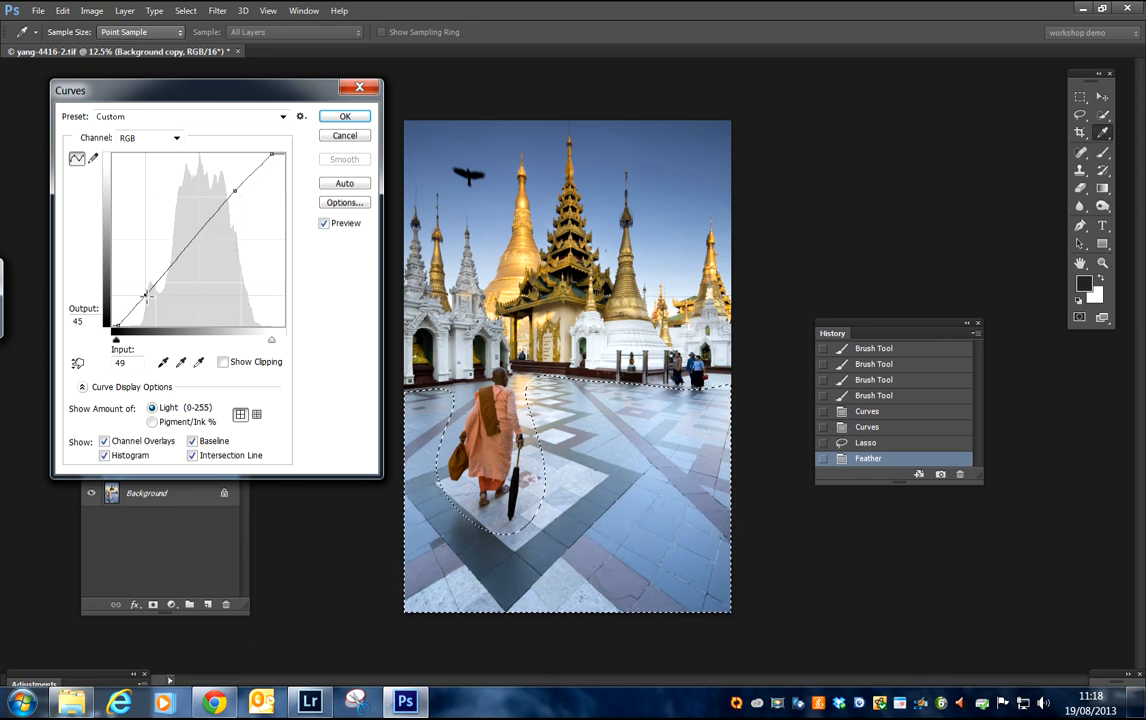
pyautogui.click(325, 224)
pyautogui.click(326, 226)
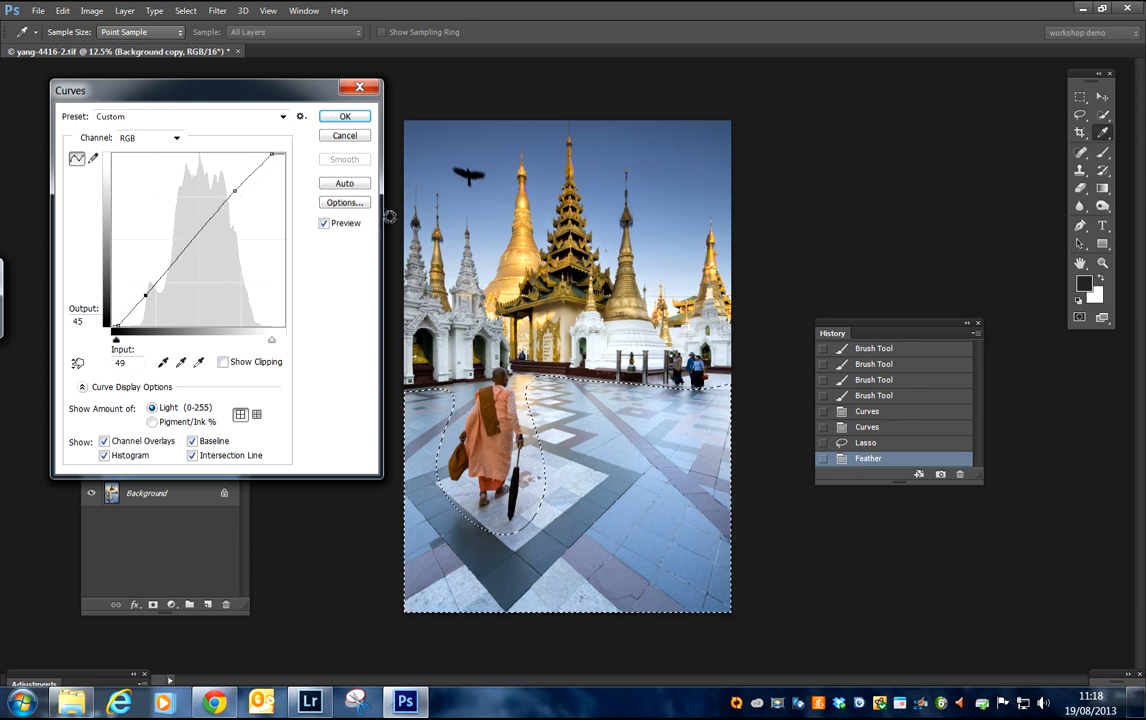
pyautogui.click(324, 224)
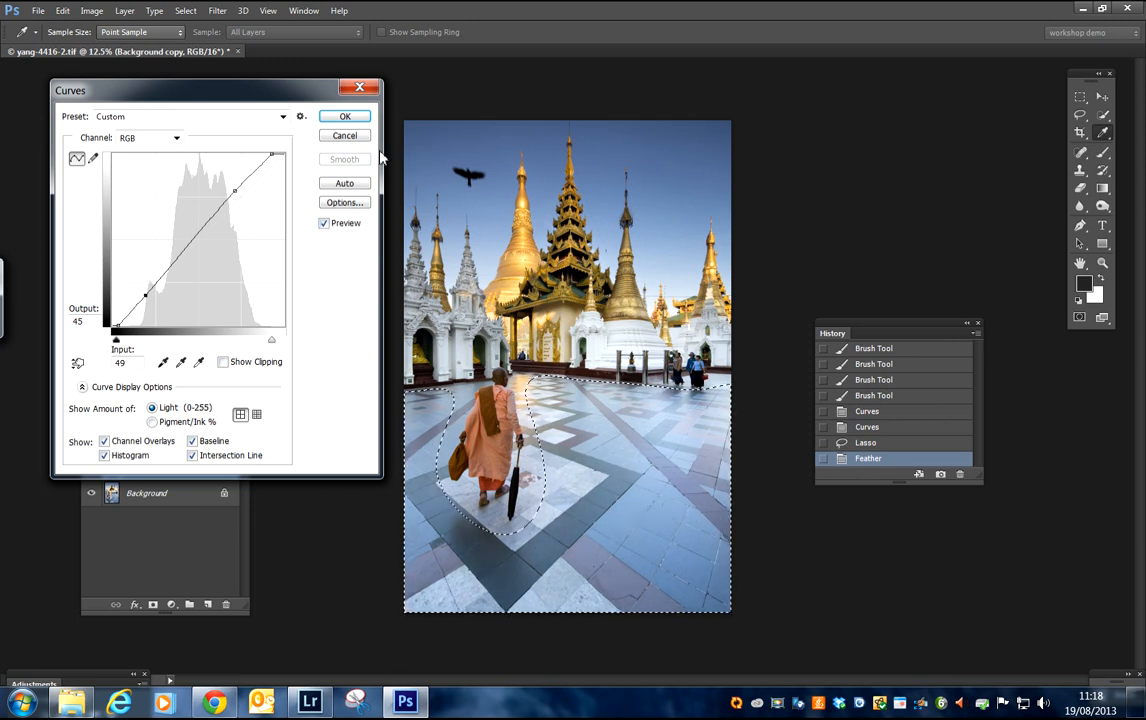
pyautogui.click(346, 117)
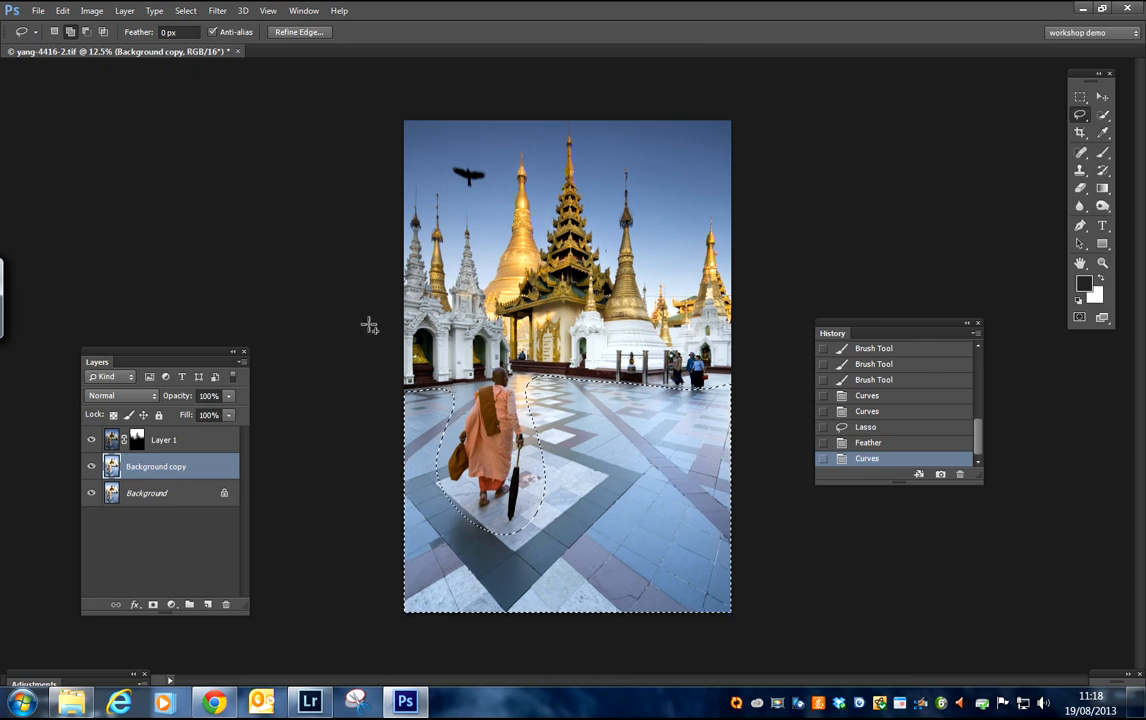
# Deselect the floor area and flatten the image into a single Background layer.
pyautogui.click(185, 11)
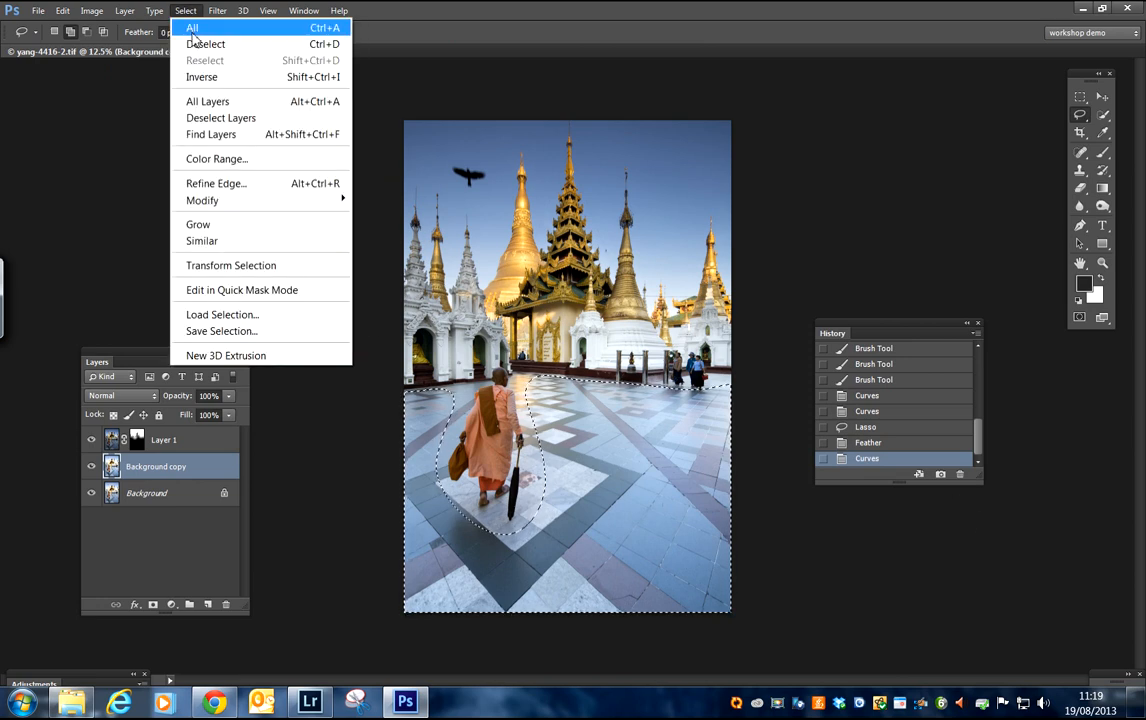
pyautogui.click(186, 45)
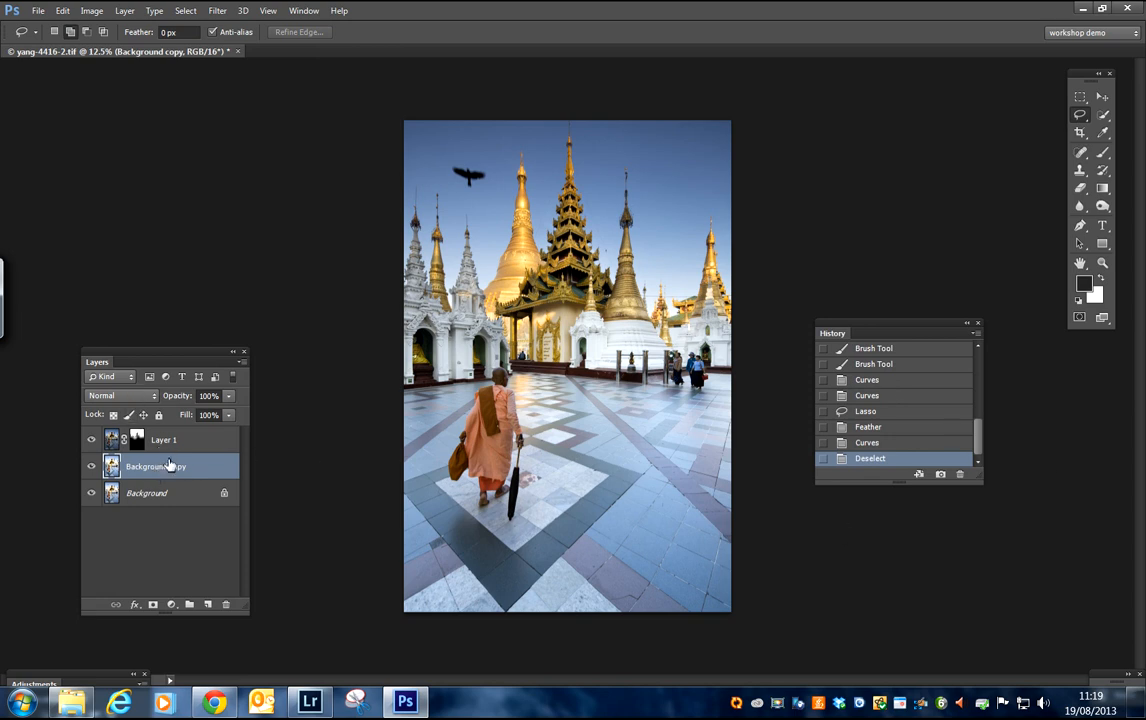
pyautogui.click(126, 13)
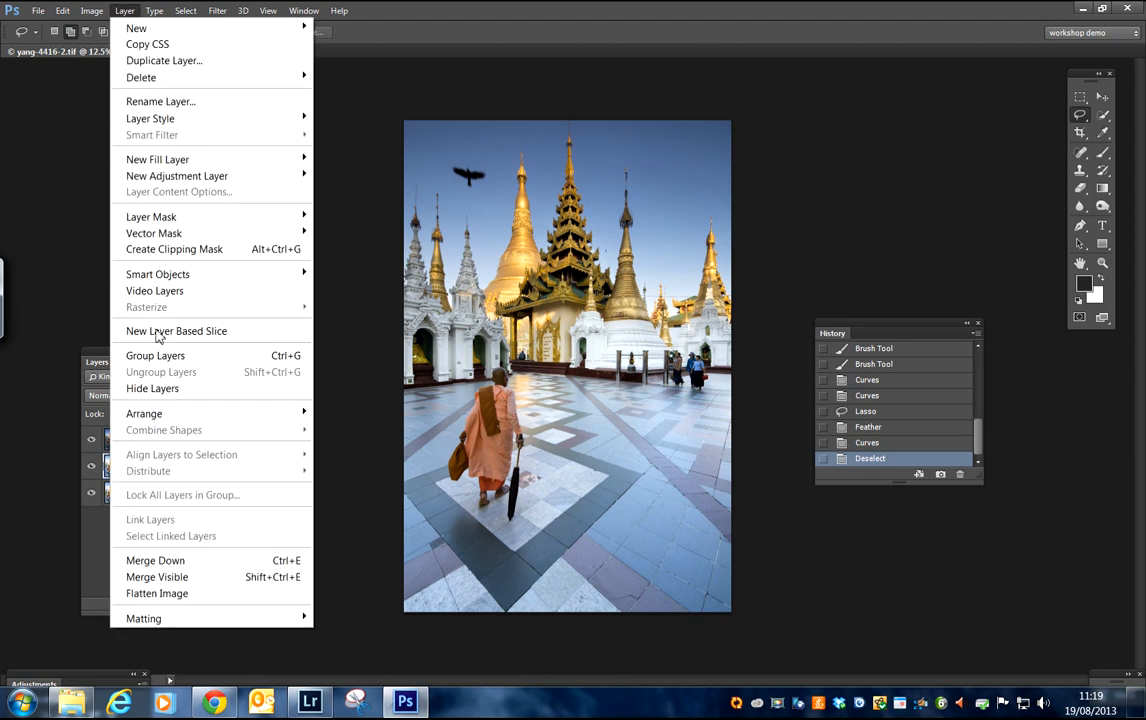
pyautogui.click(159, 595)
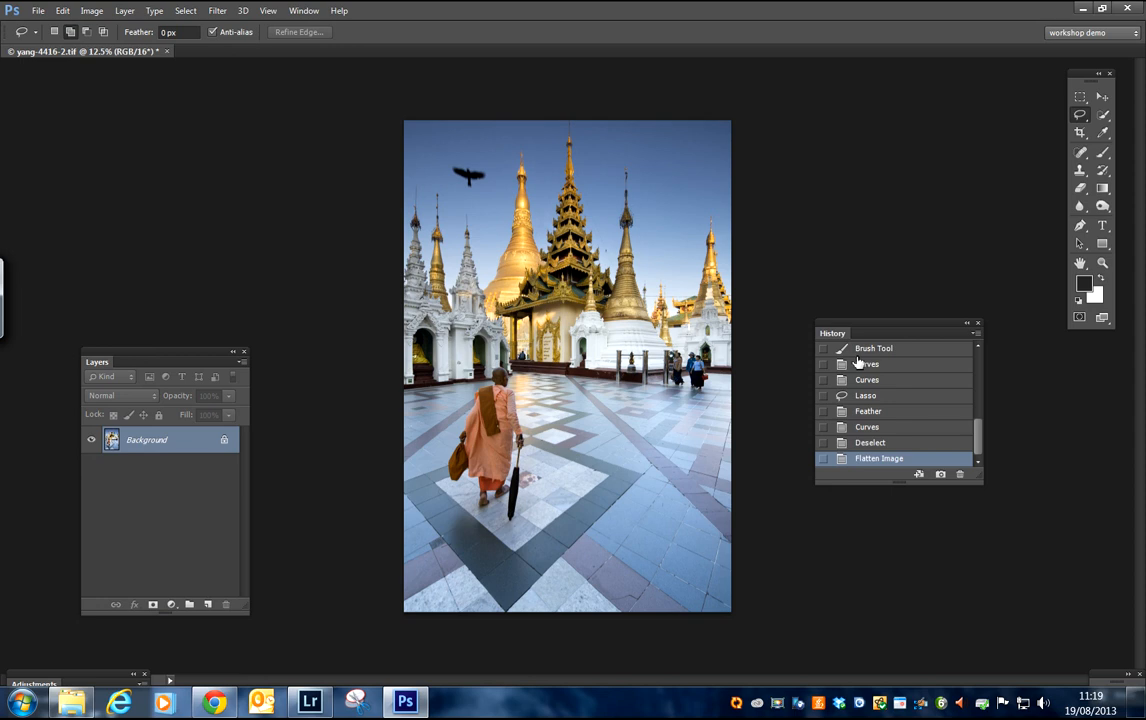
# Convert the flattened image to 8 Bits/Channel.
pyautogui.click(91, 11)
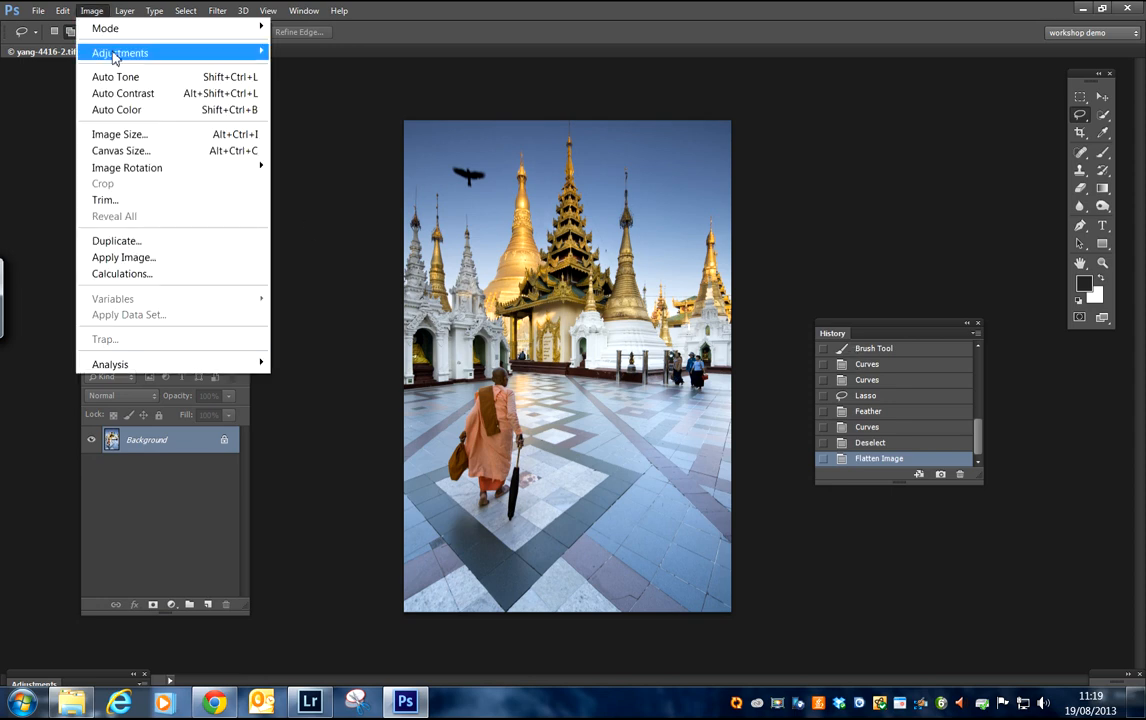
pyautogui.moveTo(114, 56)
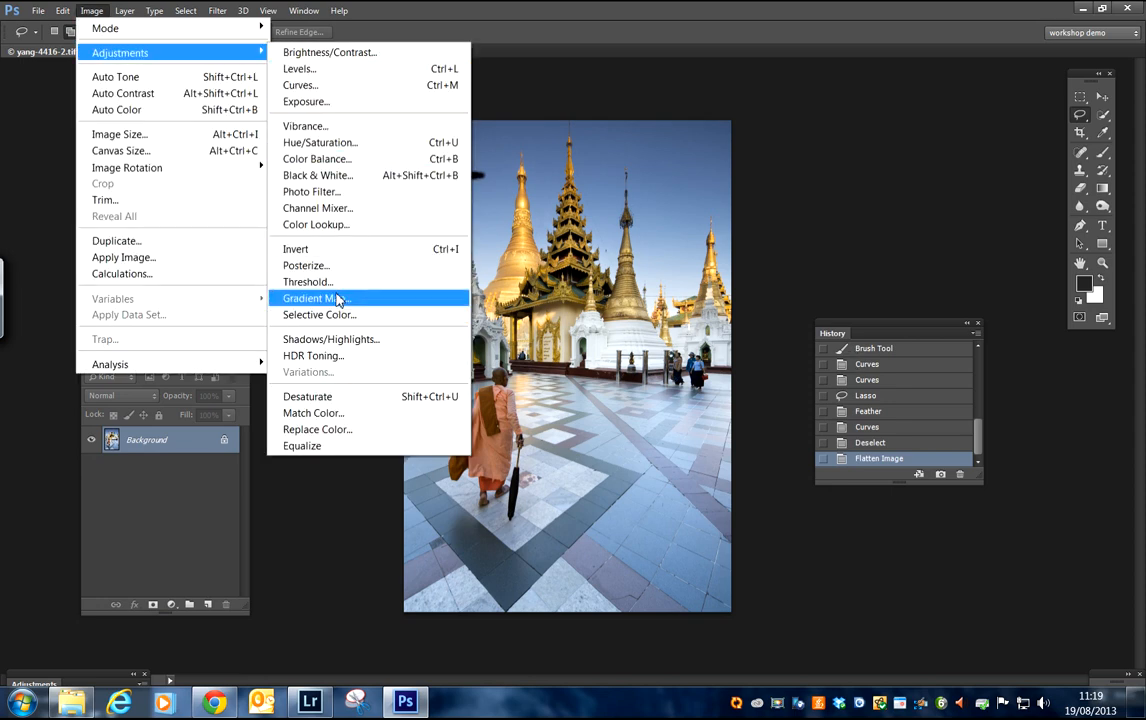
pyautogui.moveTo(240, 29)
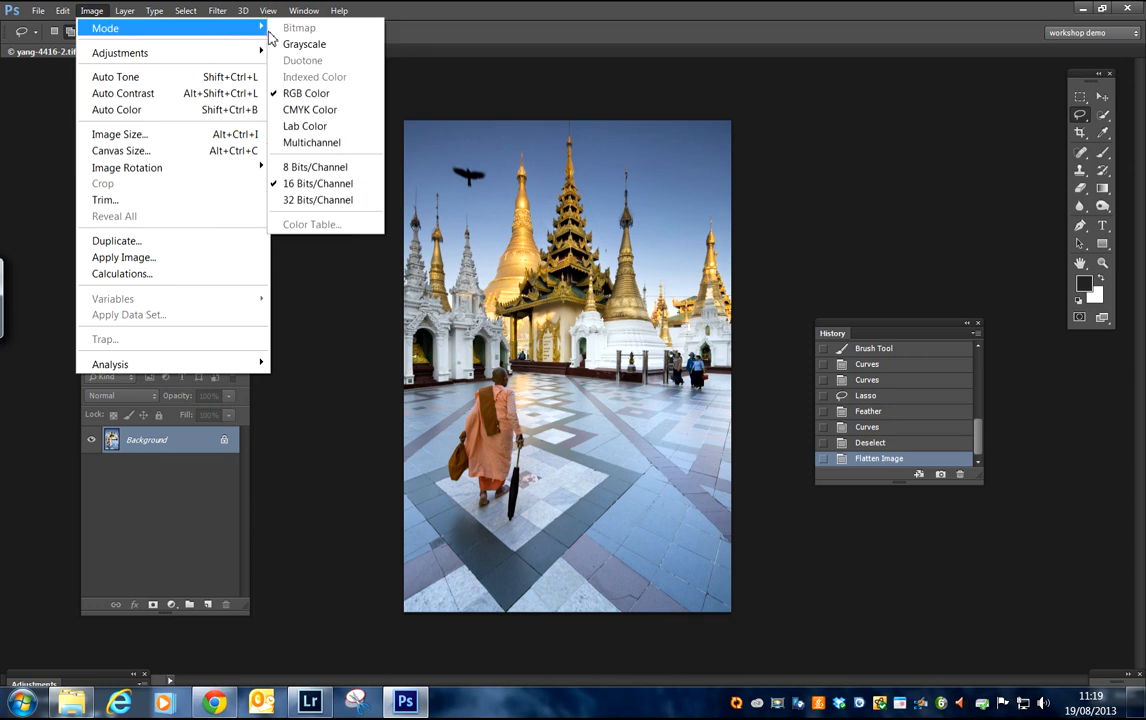
pyautogui.click(300, 175)
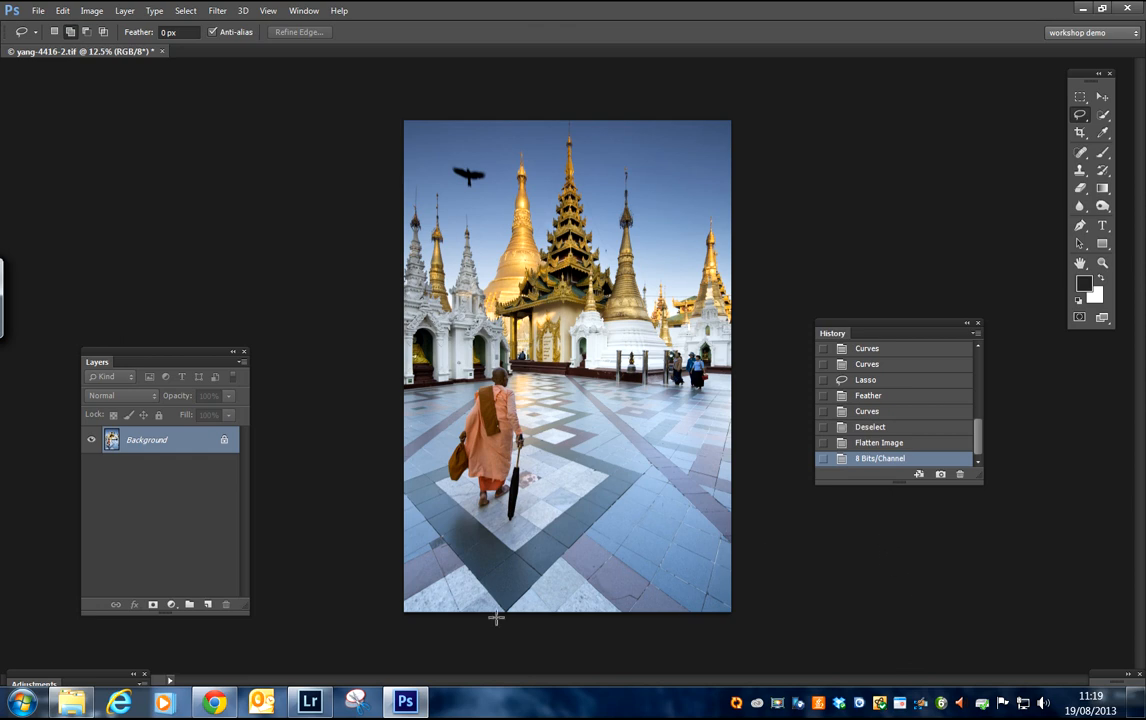
# Switch to Lightroom, reset the _I6B4416.CR2 photo's Develop settings to view the original rendering, and return to Photoshop.
pyautogui.click(323, 708)
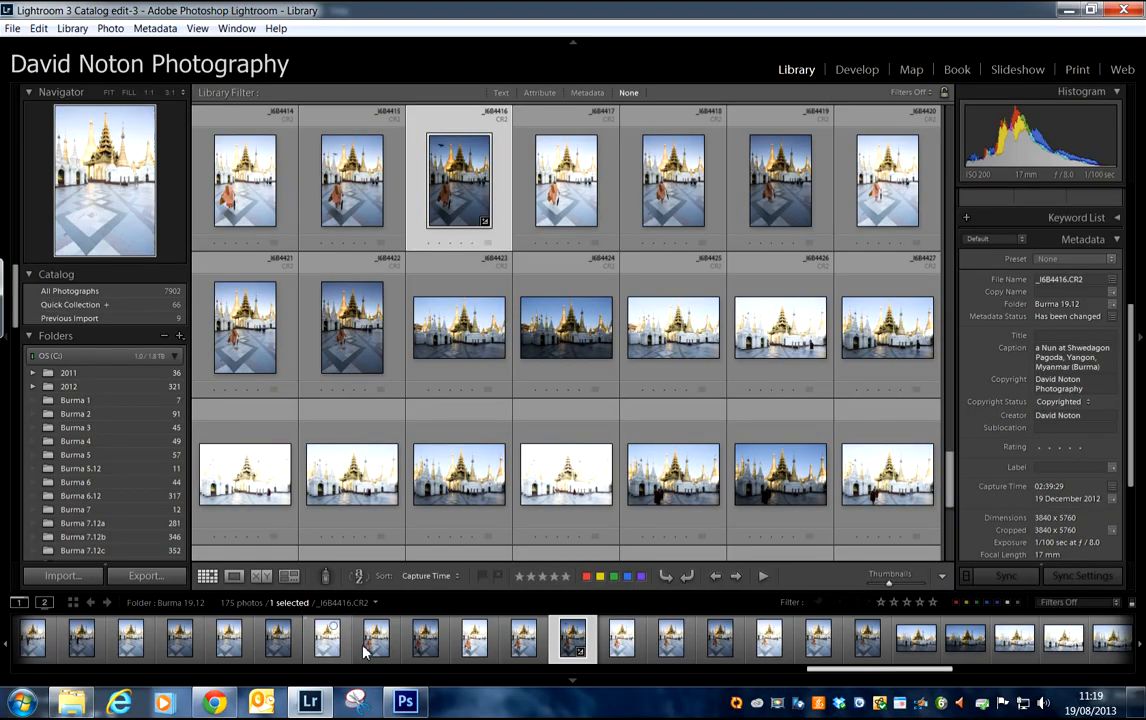
pyautogui.click(855, 72)
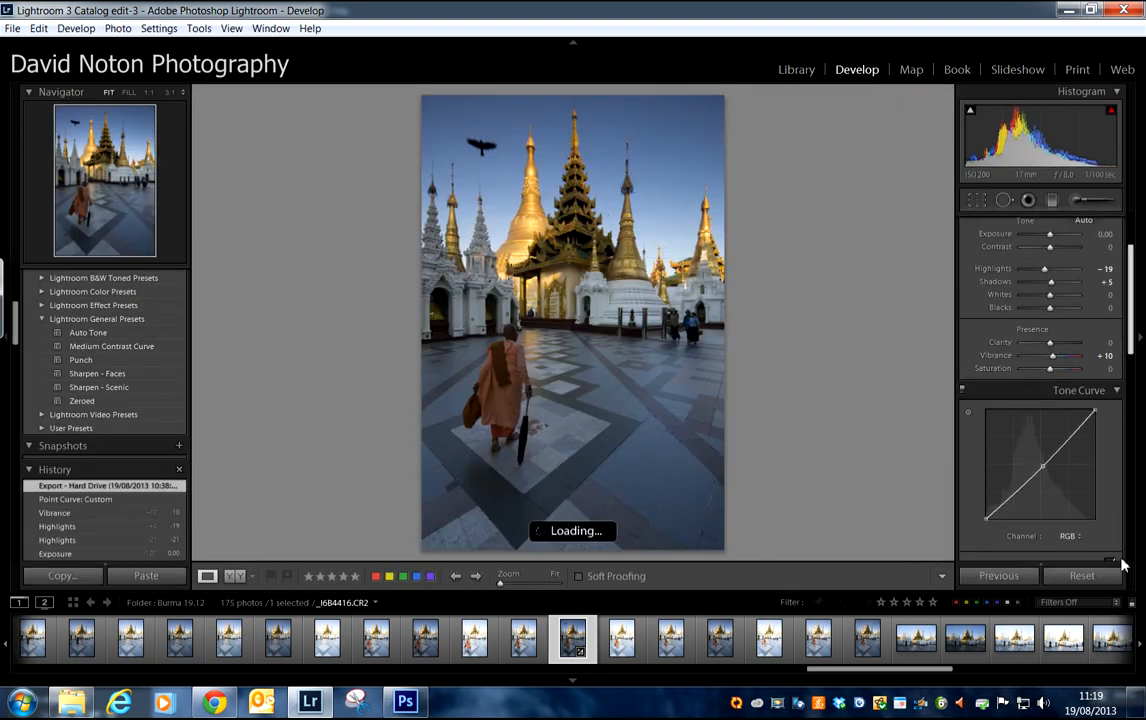
pyautogui.click(1082, 575)
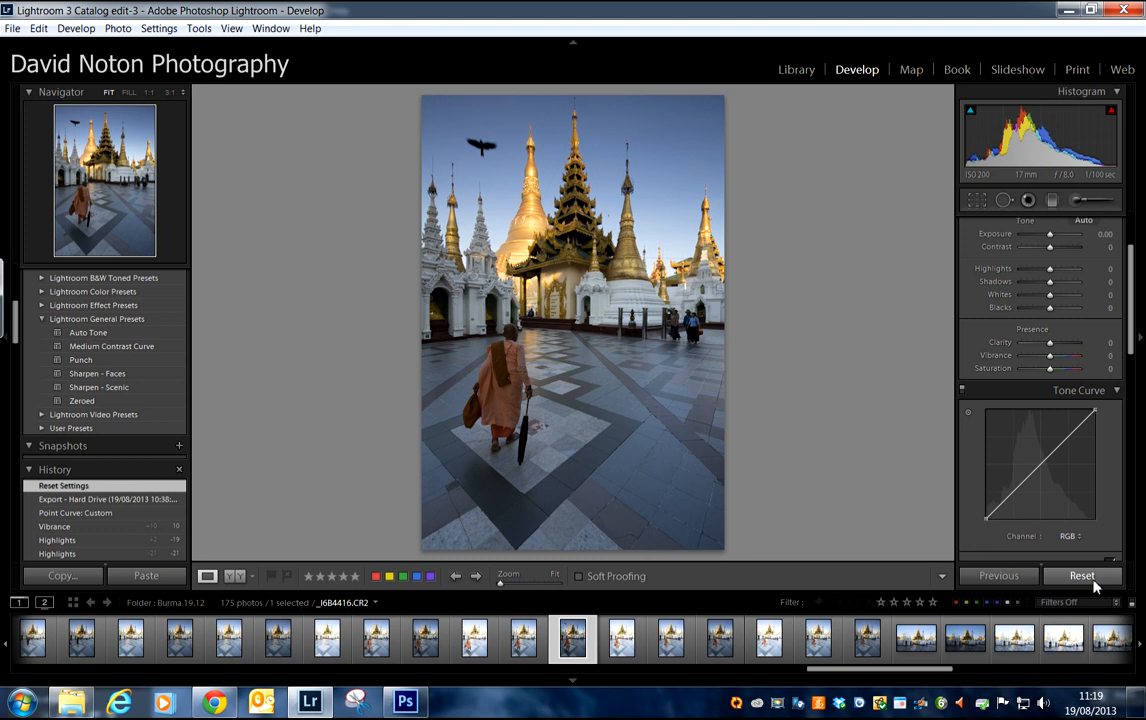
pyautogui.click(420, 704)
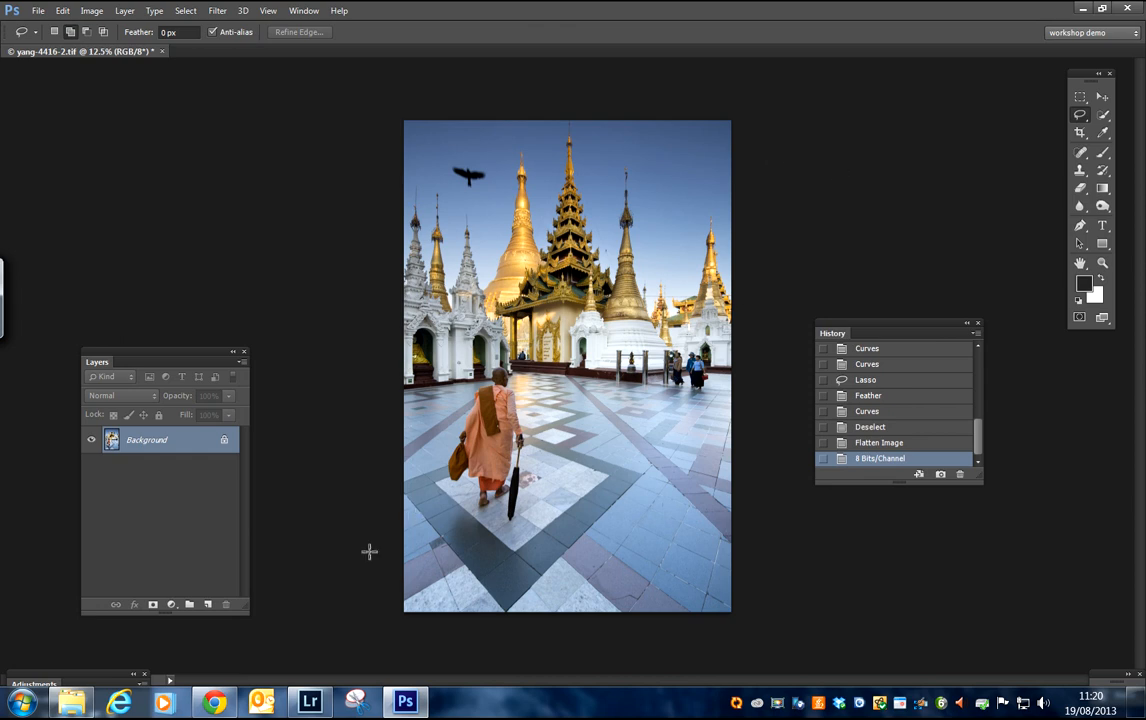
pyautogui.click(779, 704)
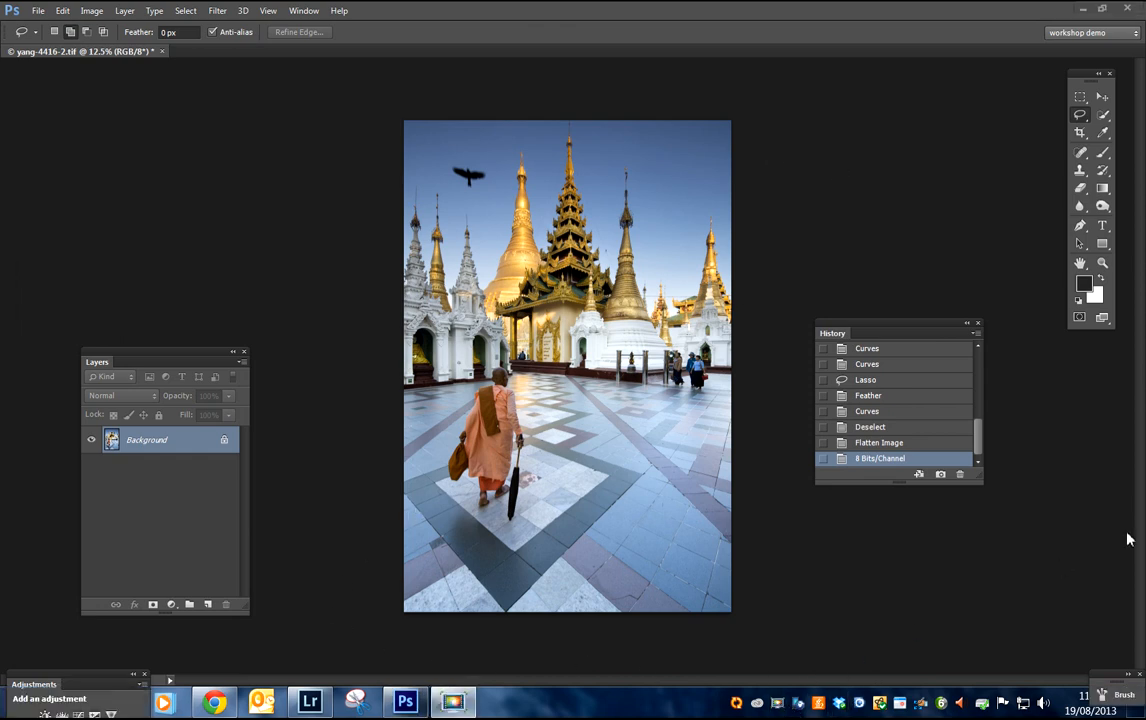